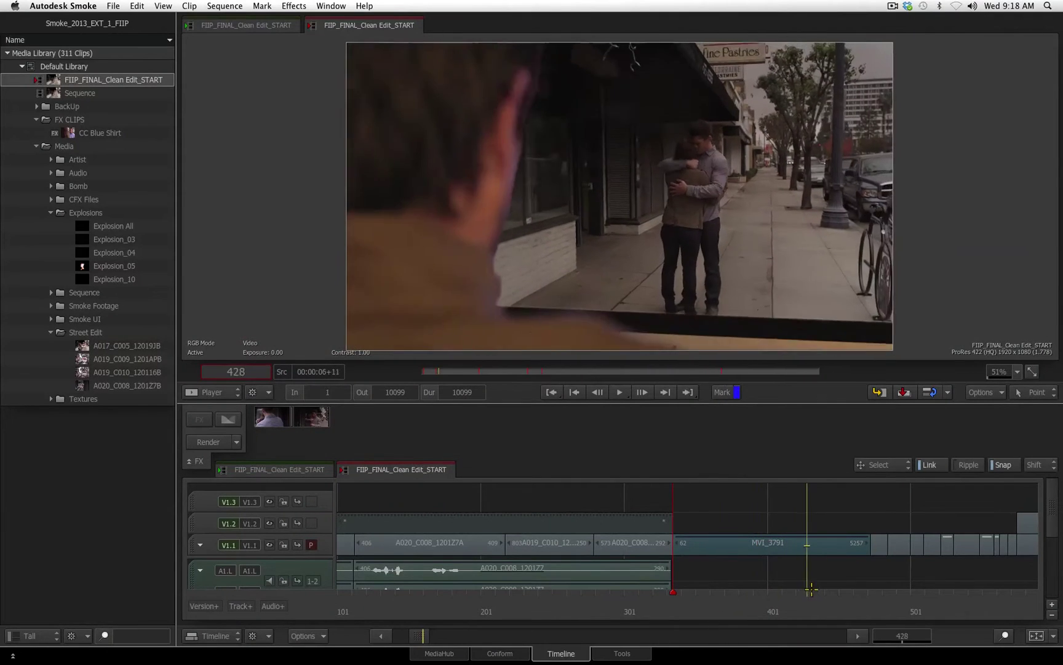
Go to the Demo-04_DayNig marker at frame 3017 and compare night clip A005_C009_1129AU on V1.2 with day clip A005_C002_1129SH on V1.1
left_click(844, 581)
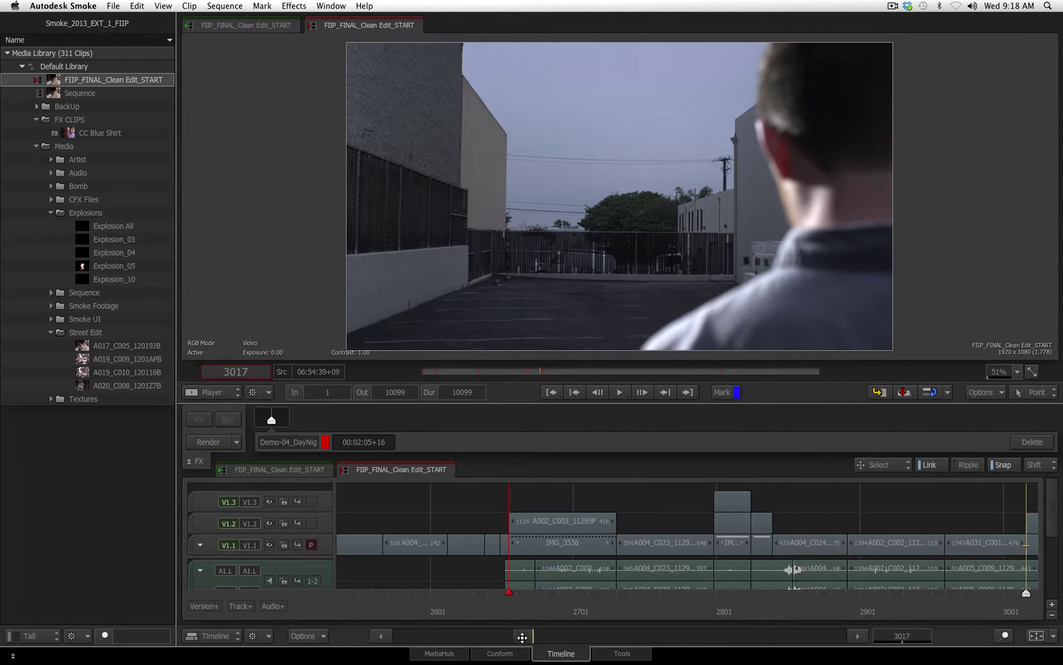
left_click_drag(522, 636, 573, 637)
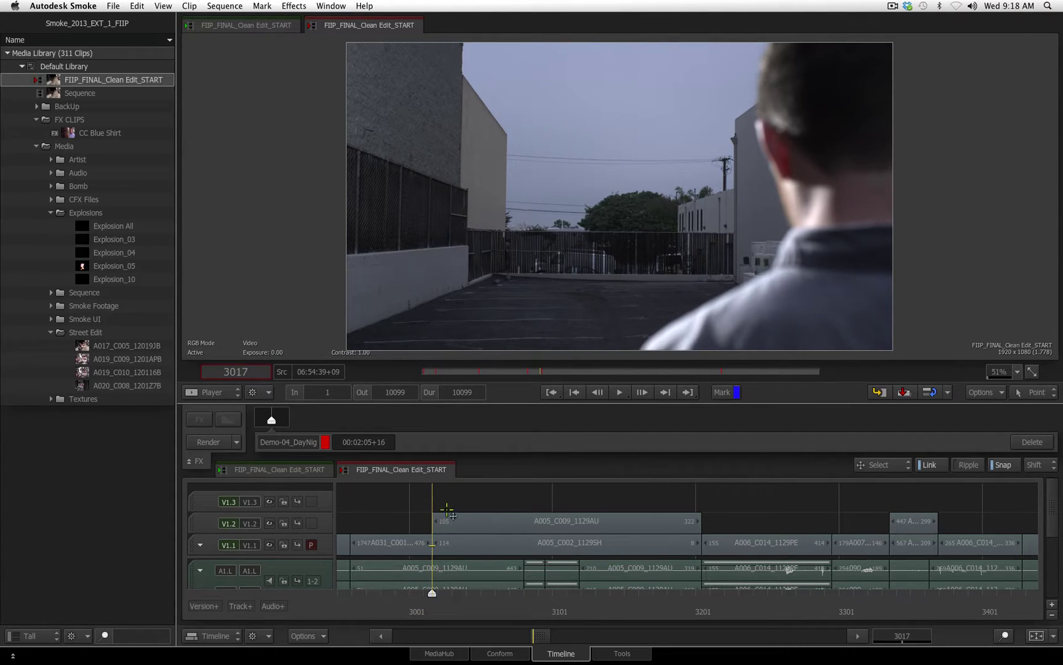
left_click(434, 523)
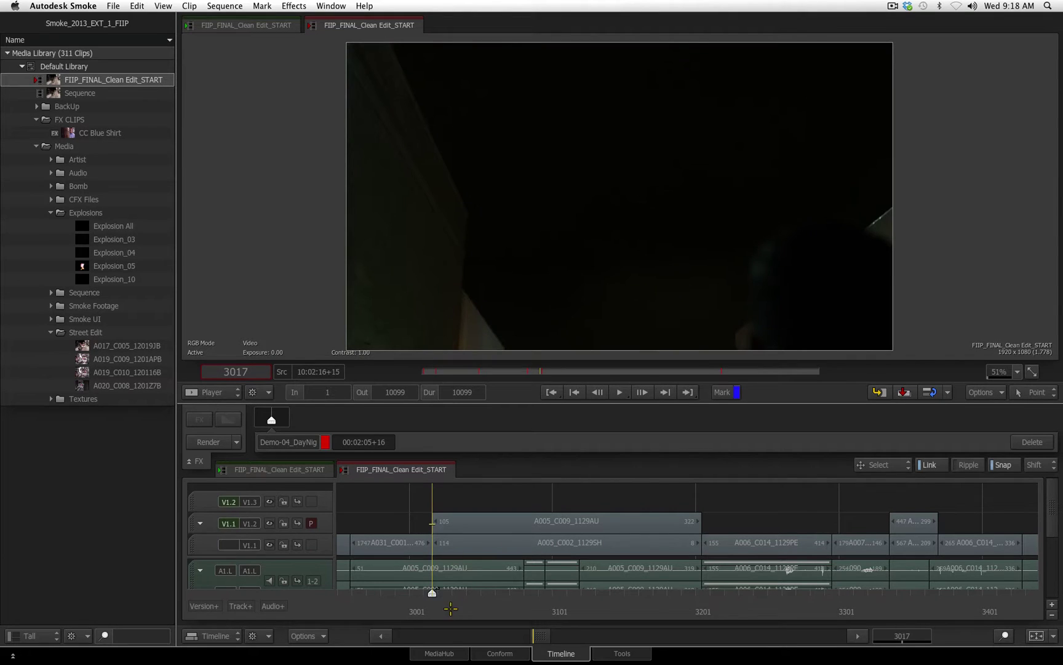
left_click_drag(432, 576, 525, 598)
key("Page_Down")
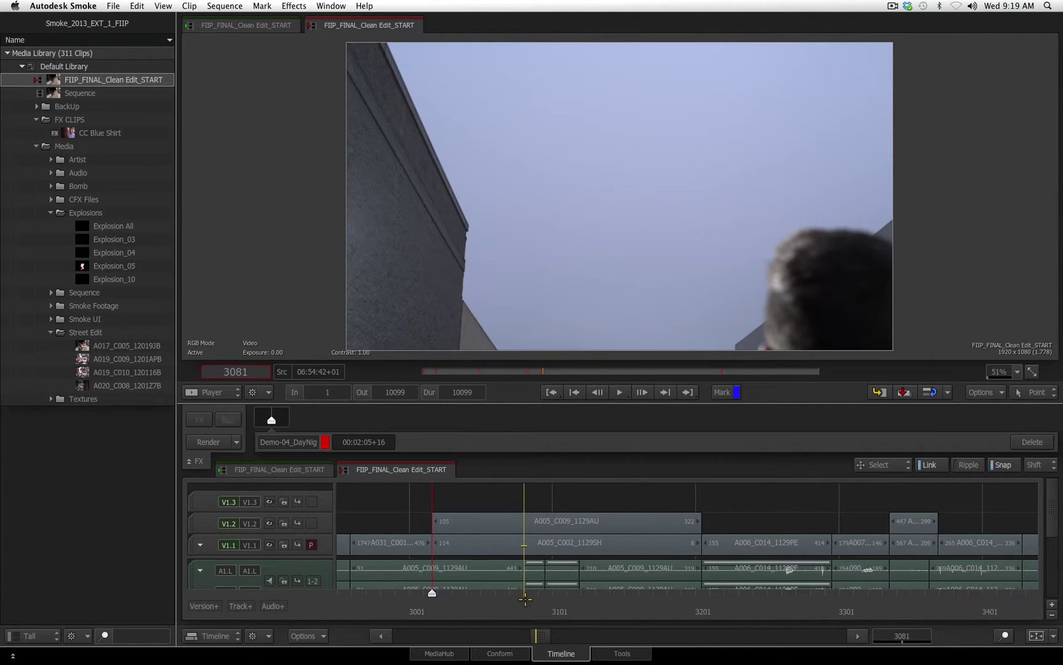
key("Page_Up")
left_click_drag(527, 608, 454, 592)
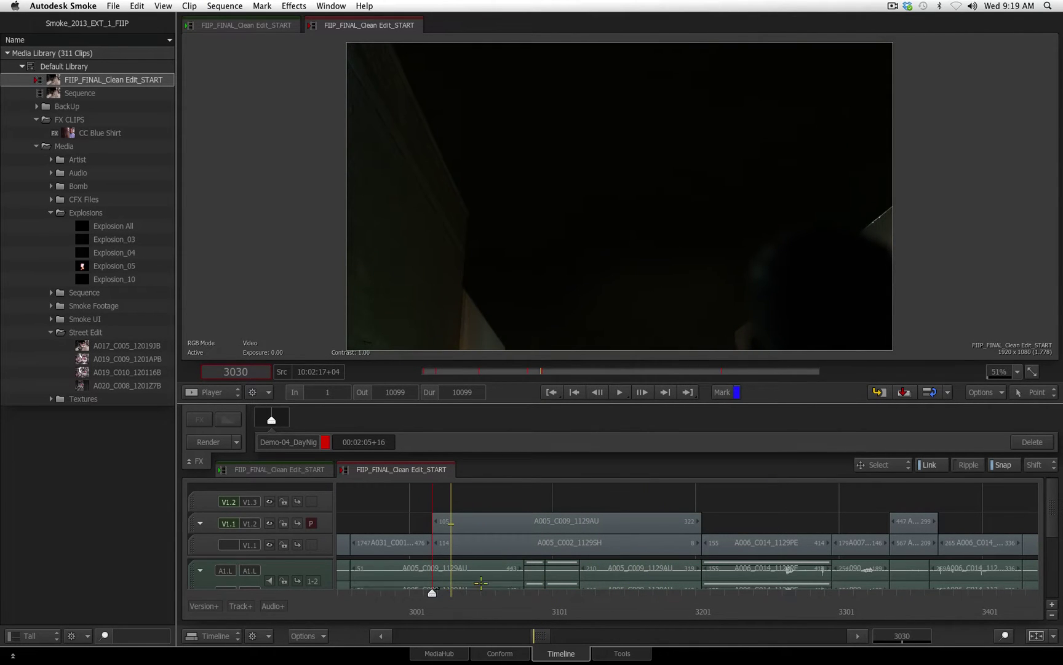
left_click(437, 609)
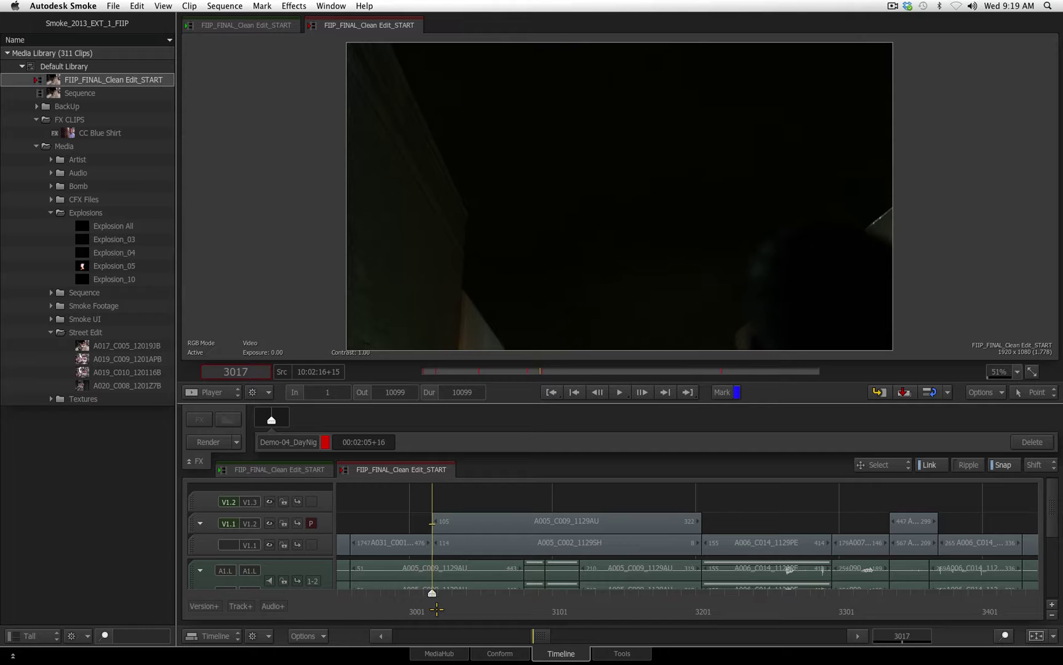
Add an Axis effect to the night clip A005_C009_1129AU and set its transparency to 100% at frame 3017
left_click(489, 521)
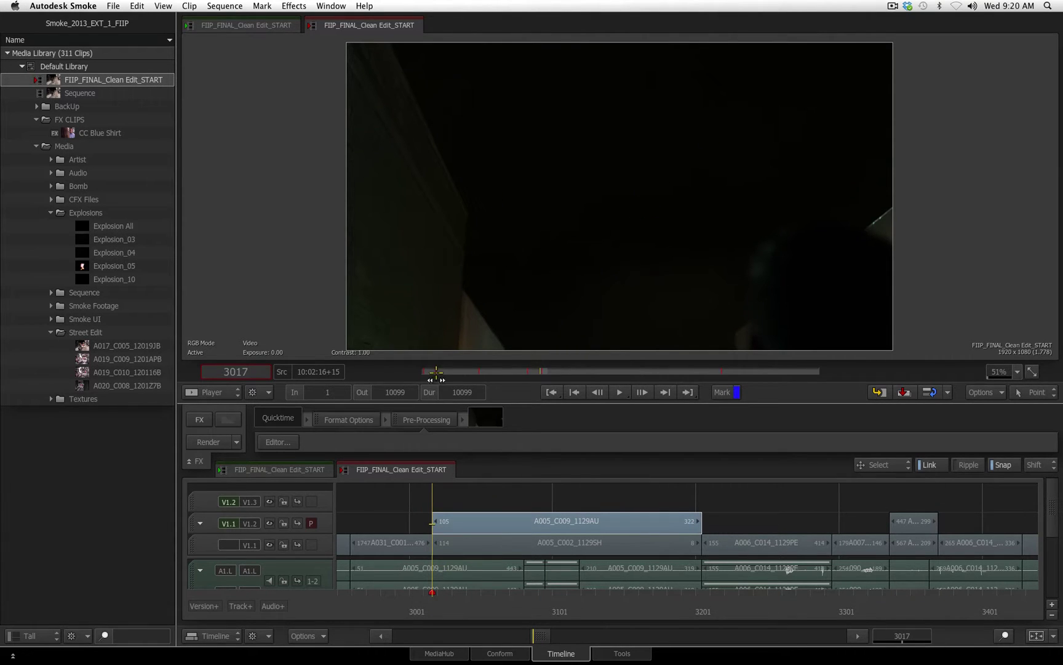
left_click(200, 419)
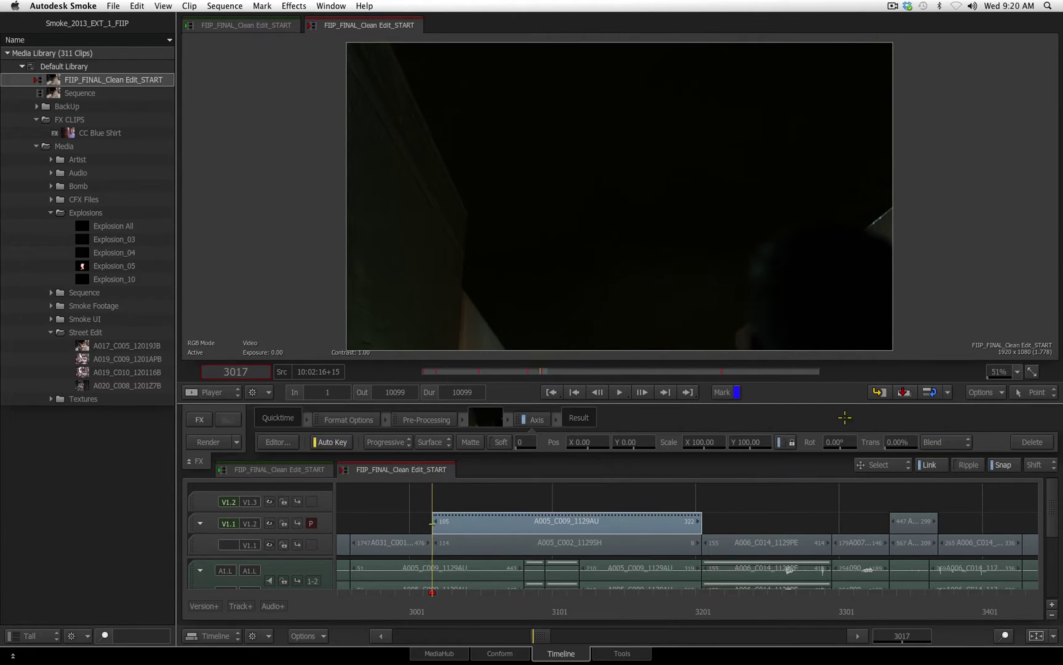
left_click_drag(901, 441, 1011, 441)
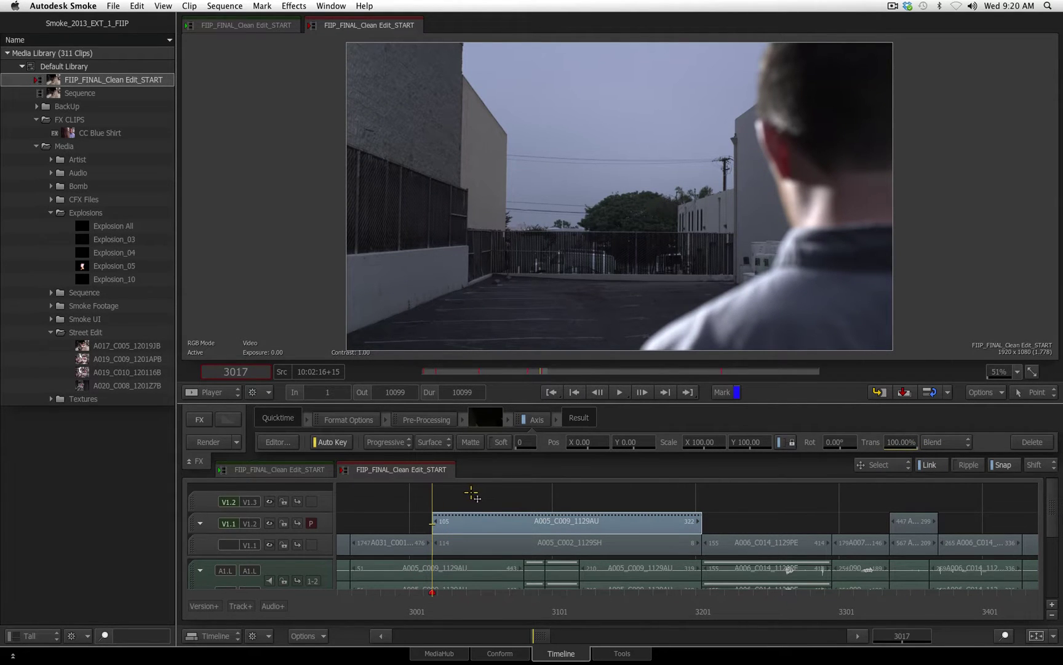
Keyframe the night clip's transparency to fade it in by frame 3119 and park at frame 3108, midway through the fade
left_click_drag(496, 609, 523, 609)
key("space")
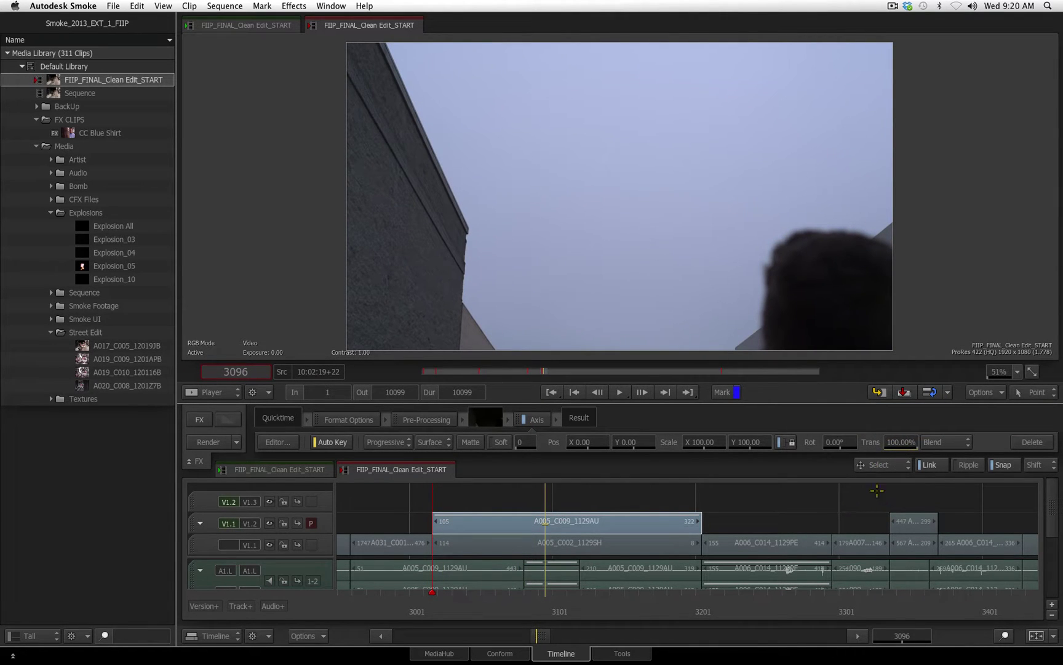
left_click(578, 605)
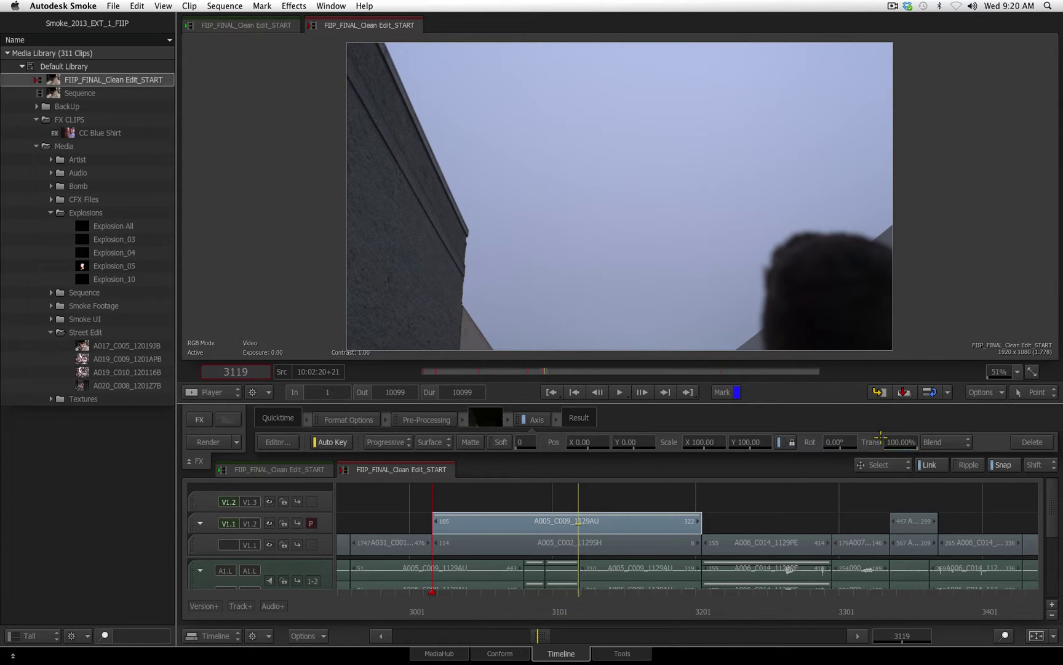
left_click_drag(907, 442, 267, 418)
mouse_move(563, 606)
left_mouse_down()
mouse_move(431, 606)
mouse_move(661, 616)
mouse_move(554, 623)
mouse_move(546, 608)
mouse_move(579, 606)
mouse_move(565, 605)
mouse_move(563, 589)
left_mouse_up()
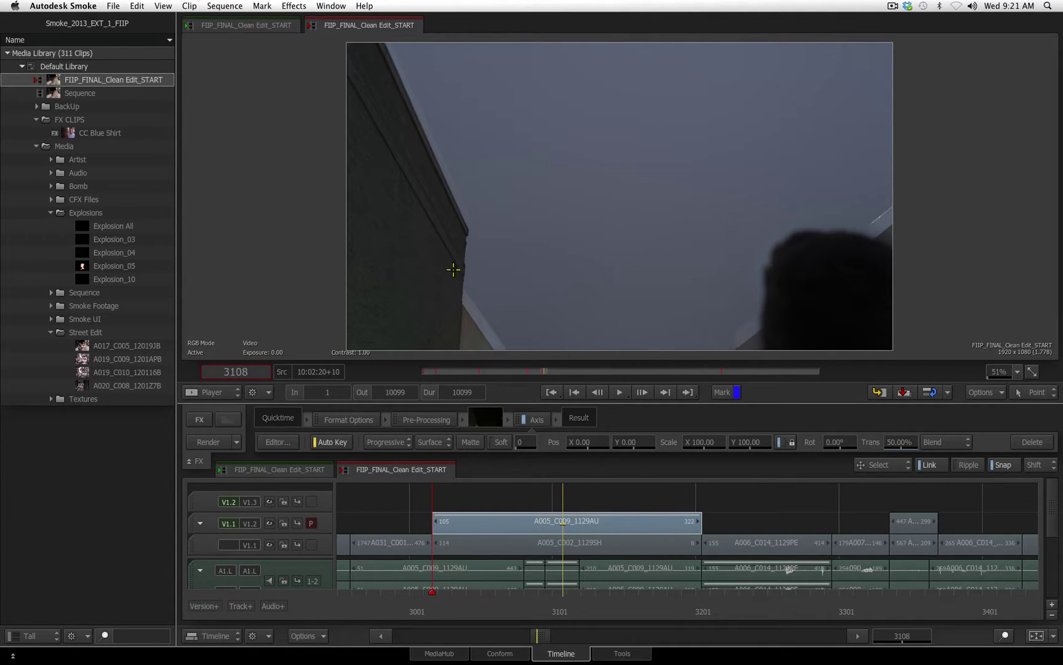
Add an Axis effect to the day clip A005_C002_1129SH and set its Y position to 57 to align the two shots
left_click(502, 548)
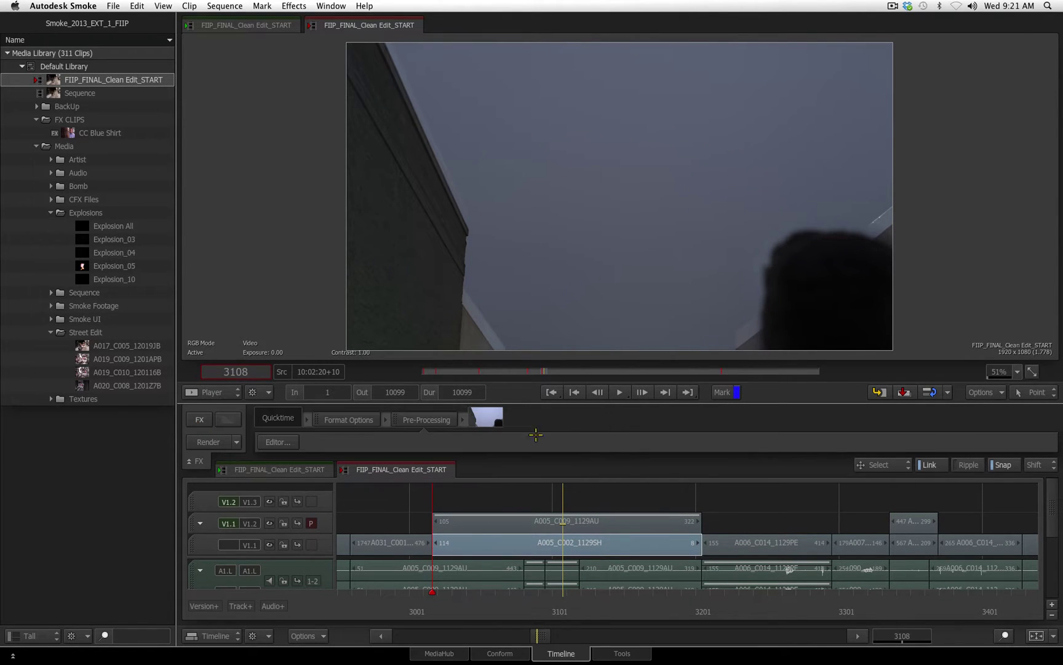
left_click(199, 419)
left_click(581, 434)
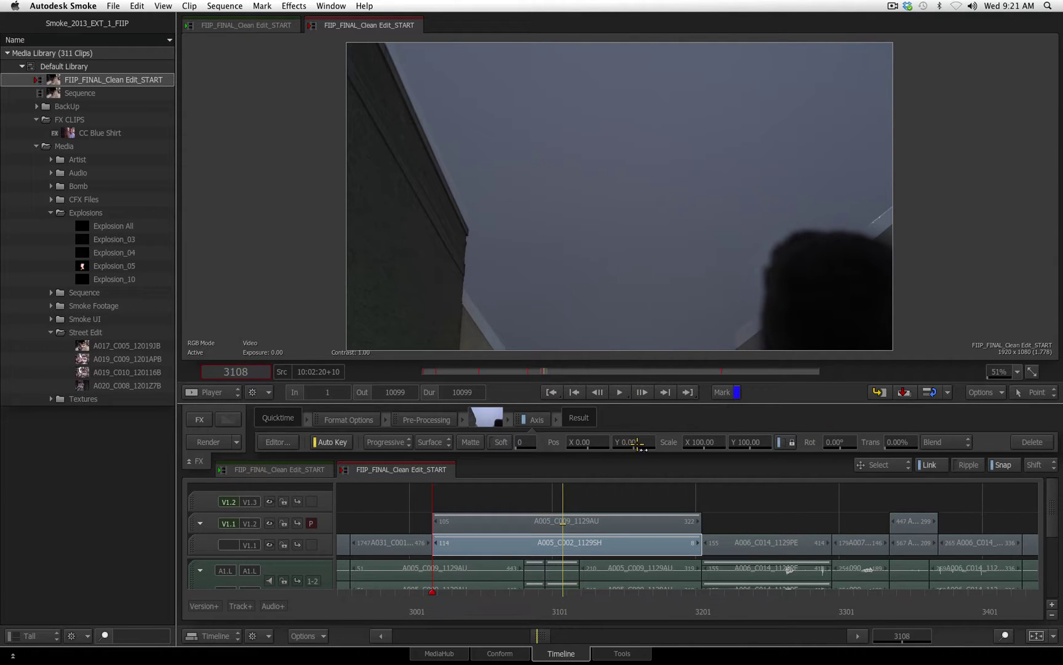
left_click_drag(640, 443, 666, 441)
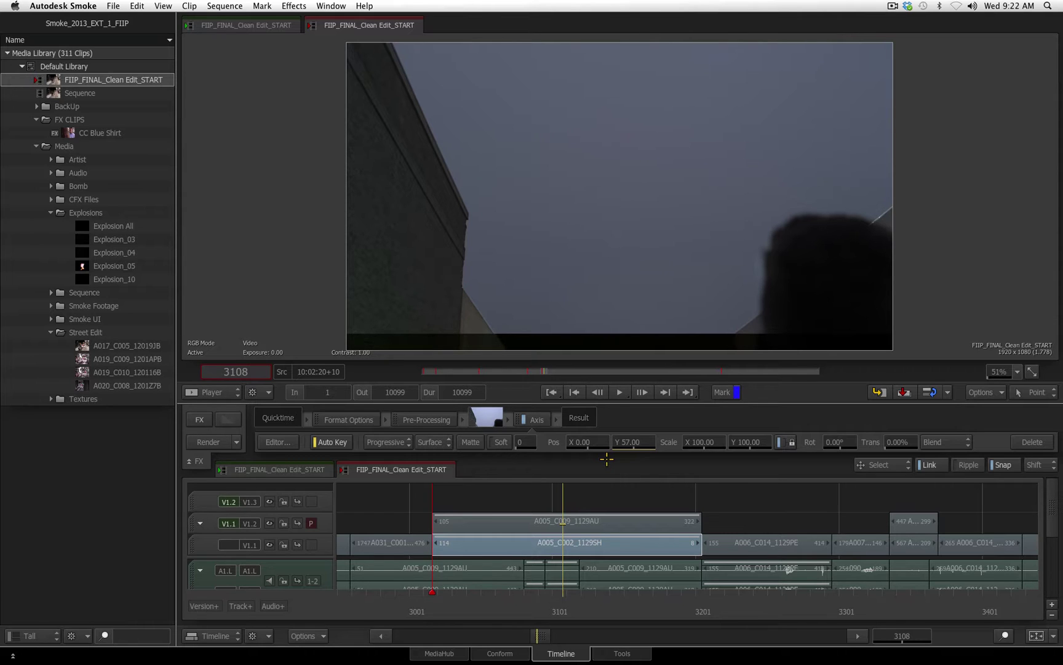
Select both the night and day clips and create a ConnectFX composite from them
left_click(634, 527)
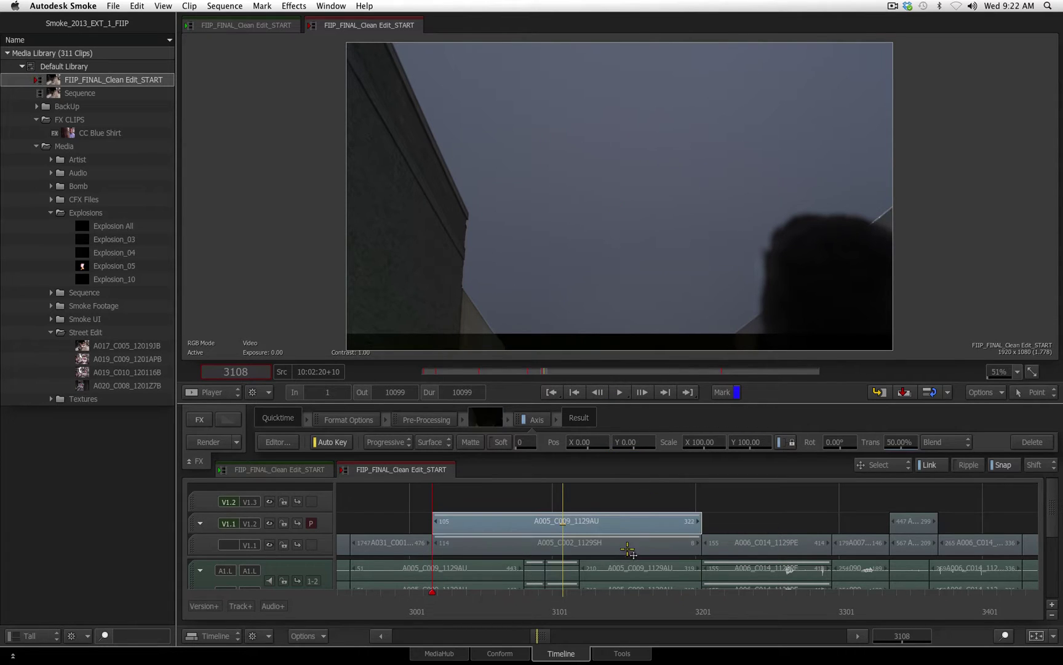
left_click(628, 551, "shift")
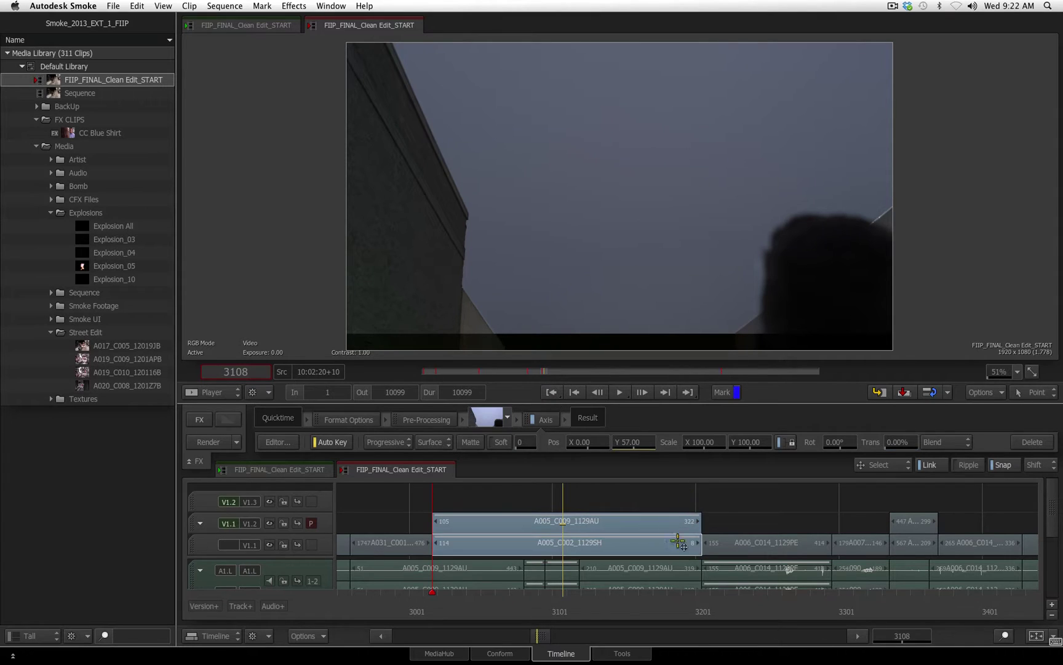
left_click(200, 417)
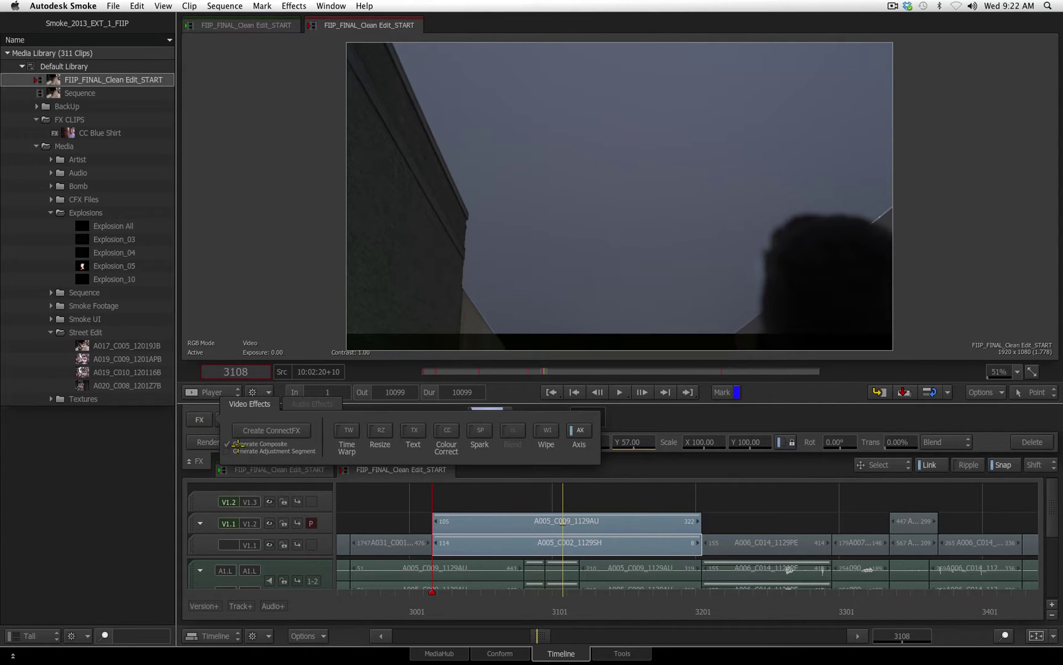
left_click(284, 432)
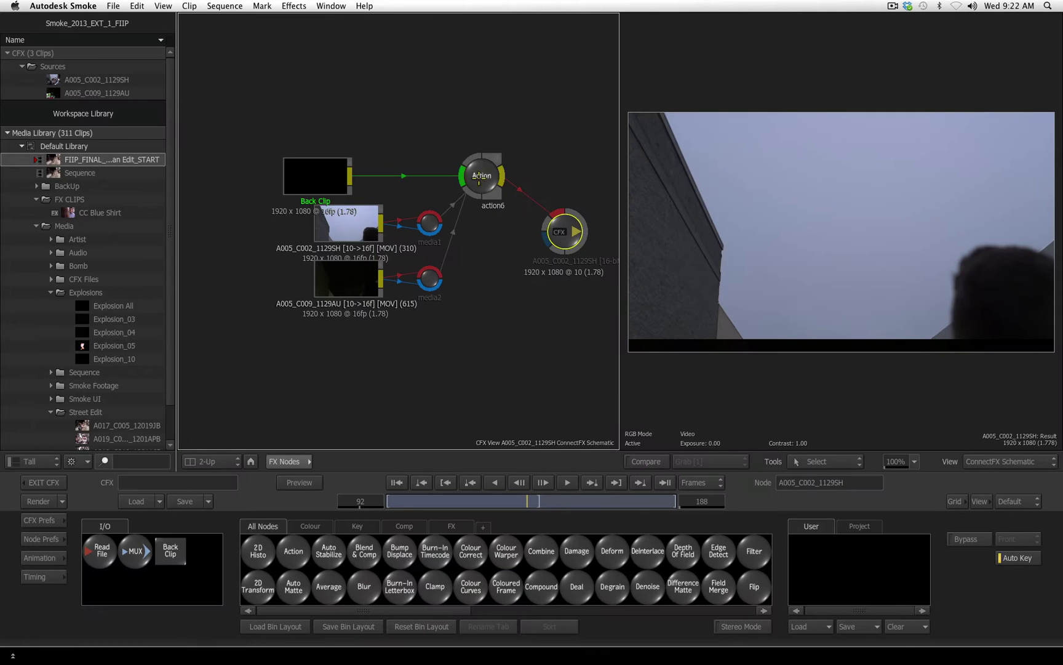
Spread out the two source clips and their media1 and media2 nodes in the ConnectFX schematic
left_click_drag(355, 279, 346, 323)
left_click_drag(349, 225, 323, 242)
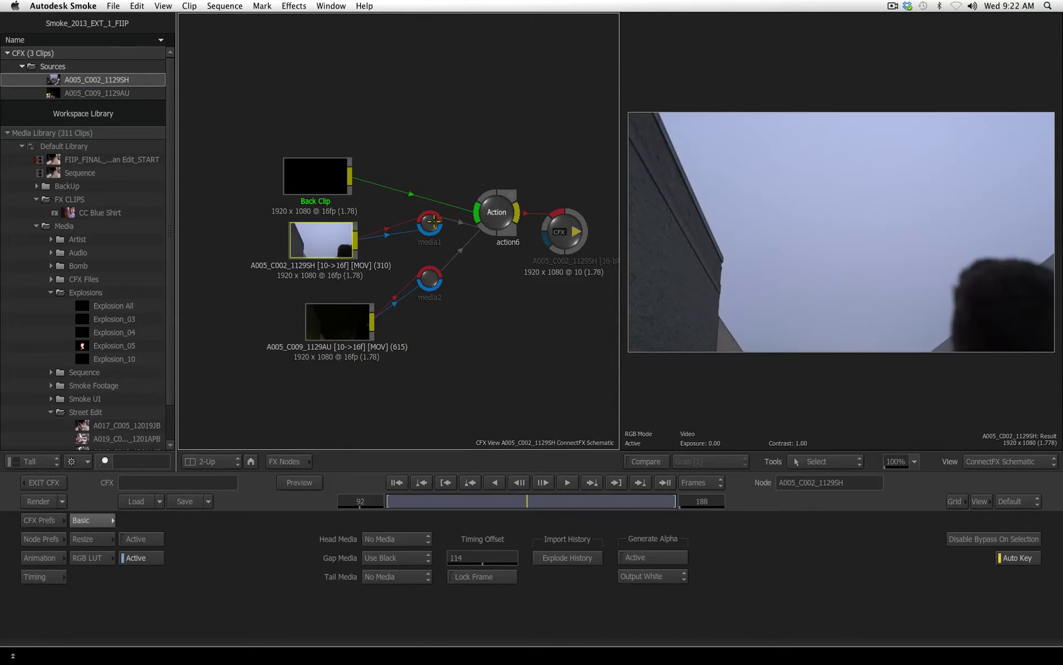
left_click_drag(434, 223, 431, 232)
left_click_drag(429, 279, 435, 295)
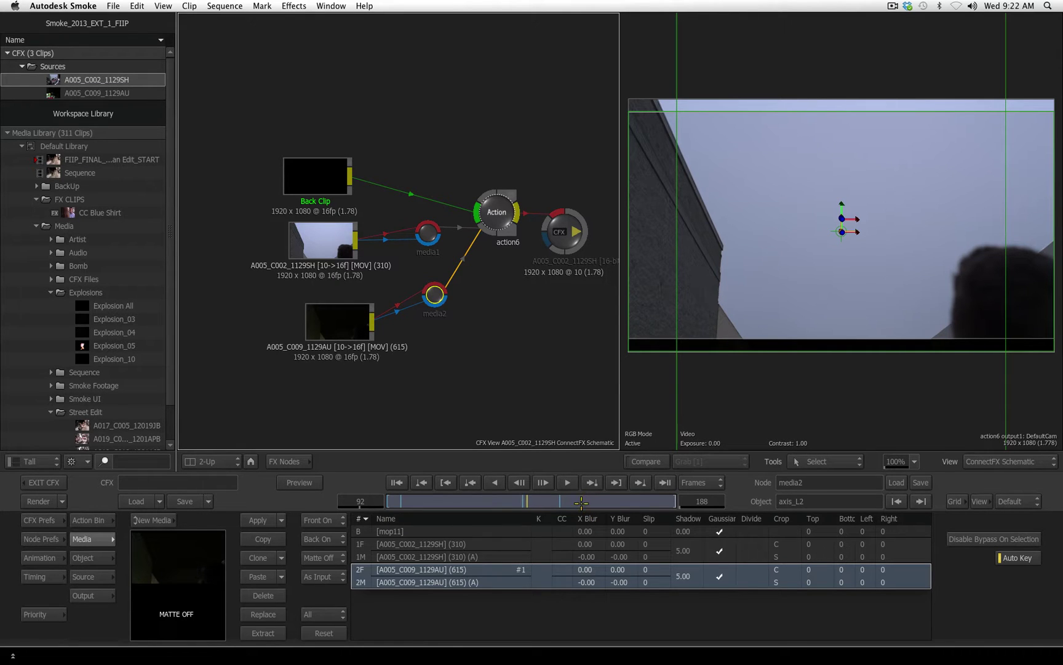
Examine the object settings shown for the media2 and media1 nodes
left_click(77, 556)
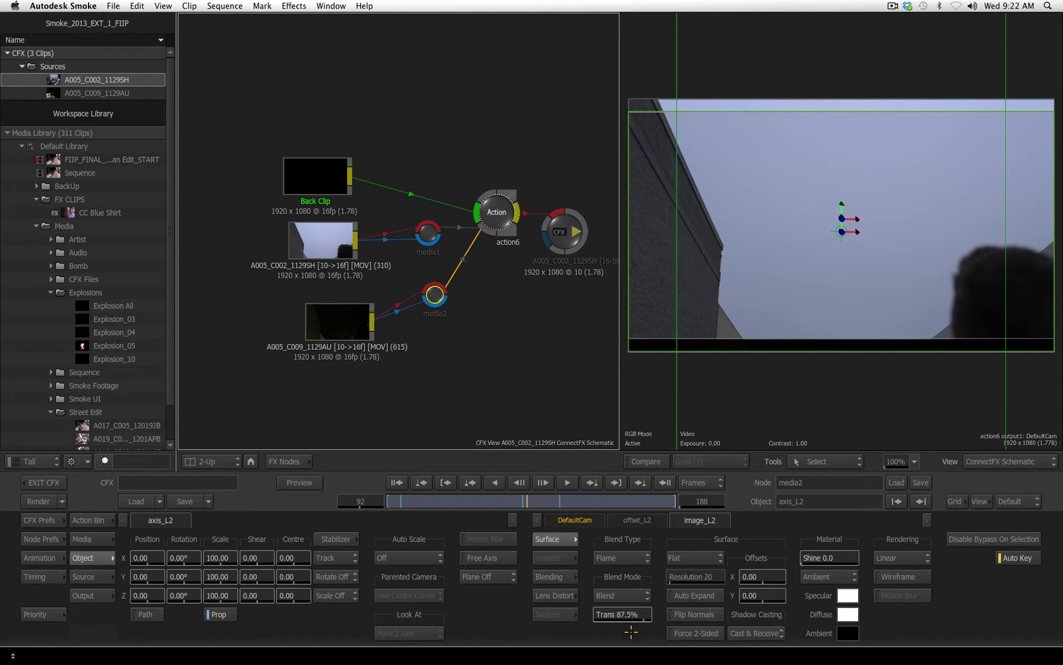
left_click(427, 232)
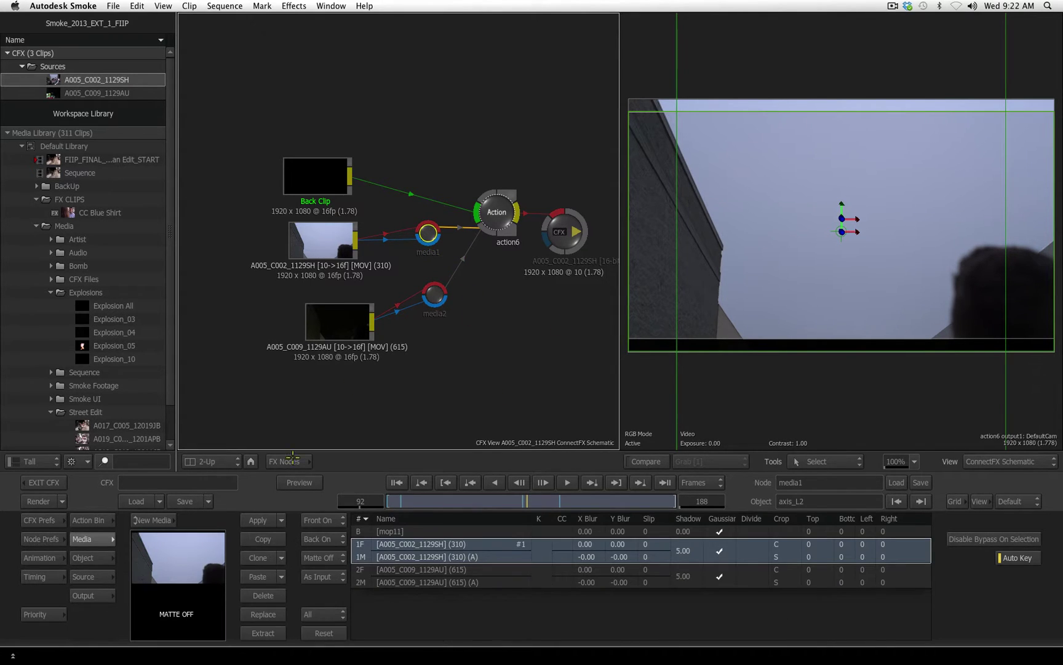
left_click(89, 557)
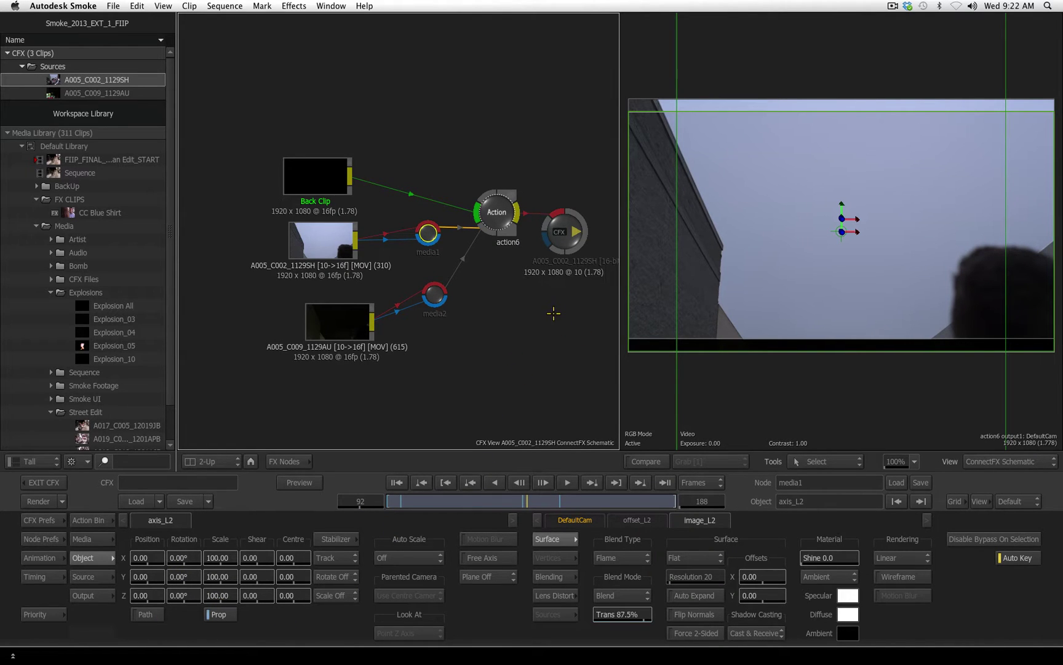
Show the Action node's schematic and arrange the two image branches side by side beneath the camera
left_click_drag(496, 212, 491, 219)
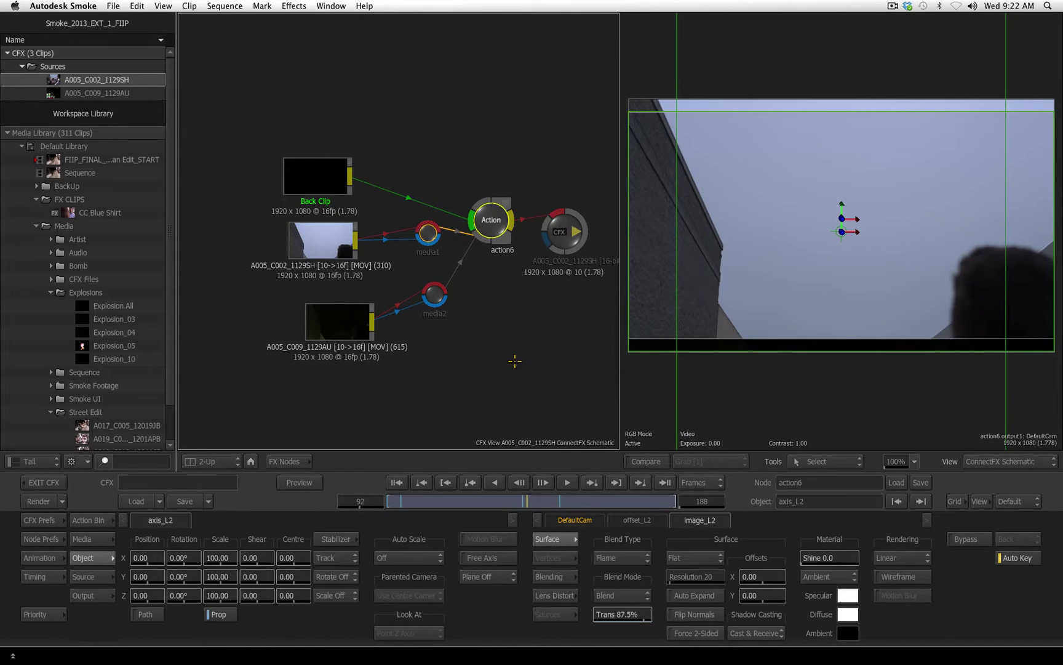
key("F8")
left_click_drag(387, 312, 330, 354)
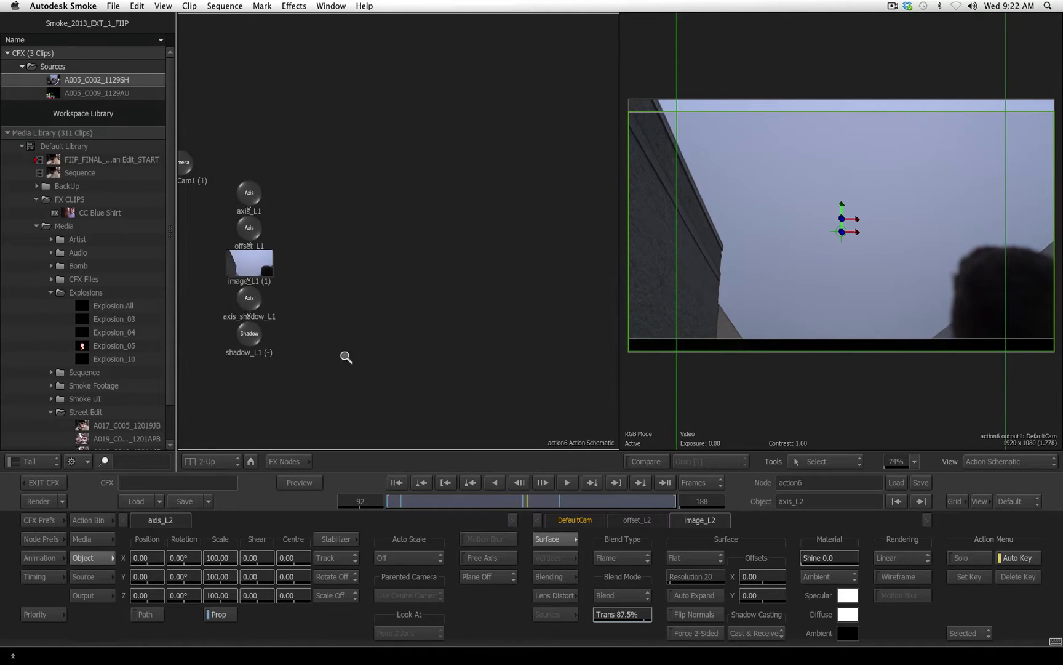
left_click_drag(294, 280, 543, 258)
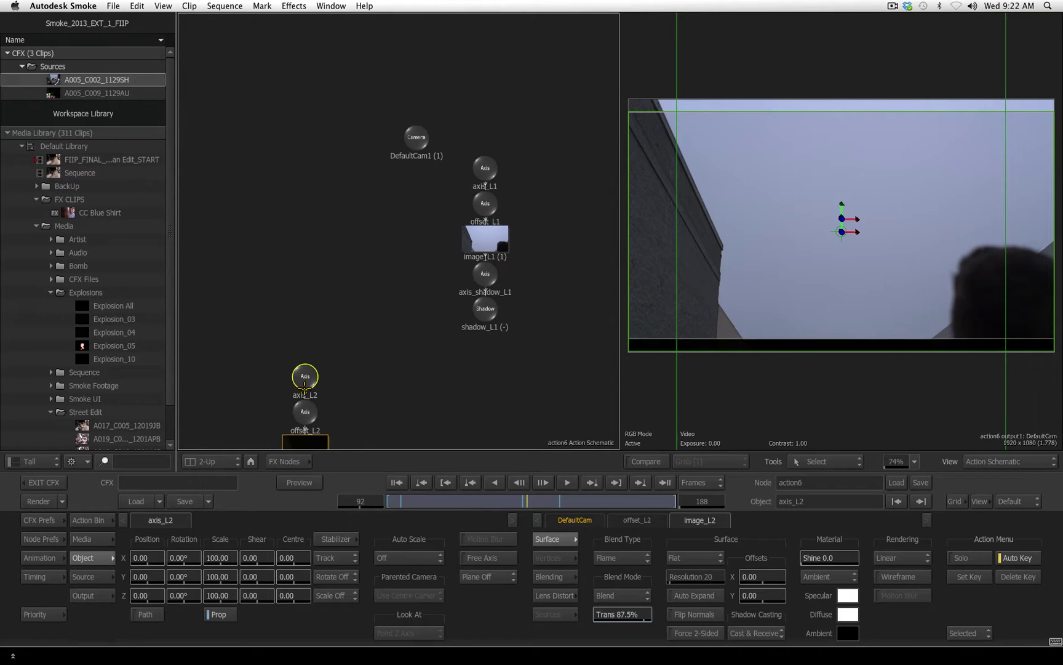
left_click_drag(305, 378, 421, 193)
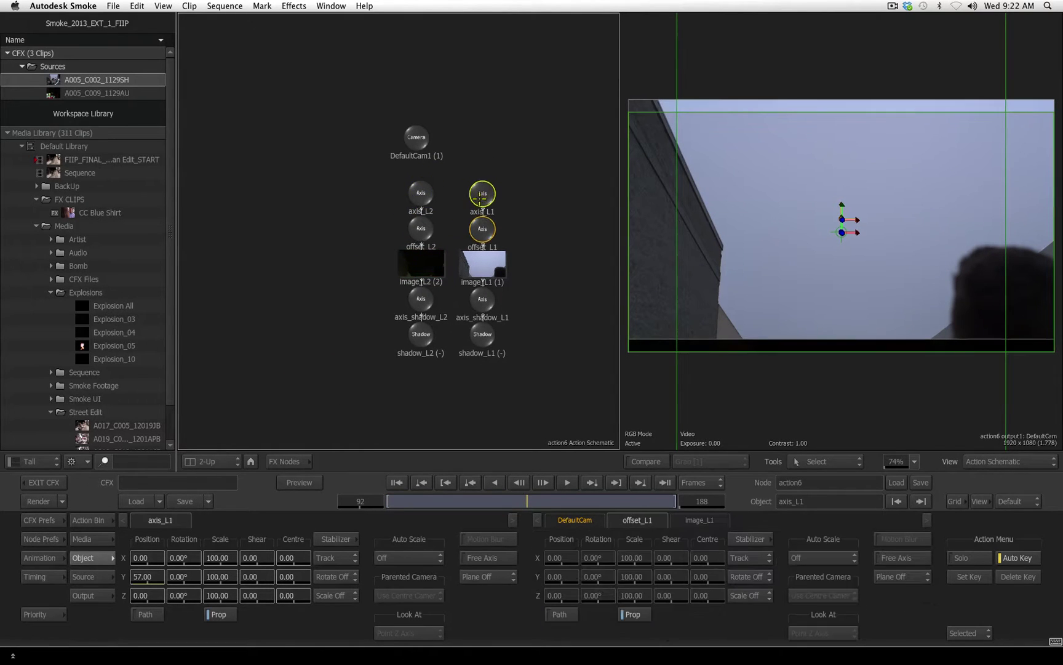
left_click_drag(420, 136, 455, 91)
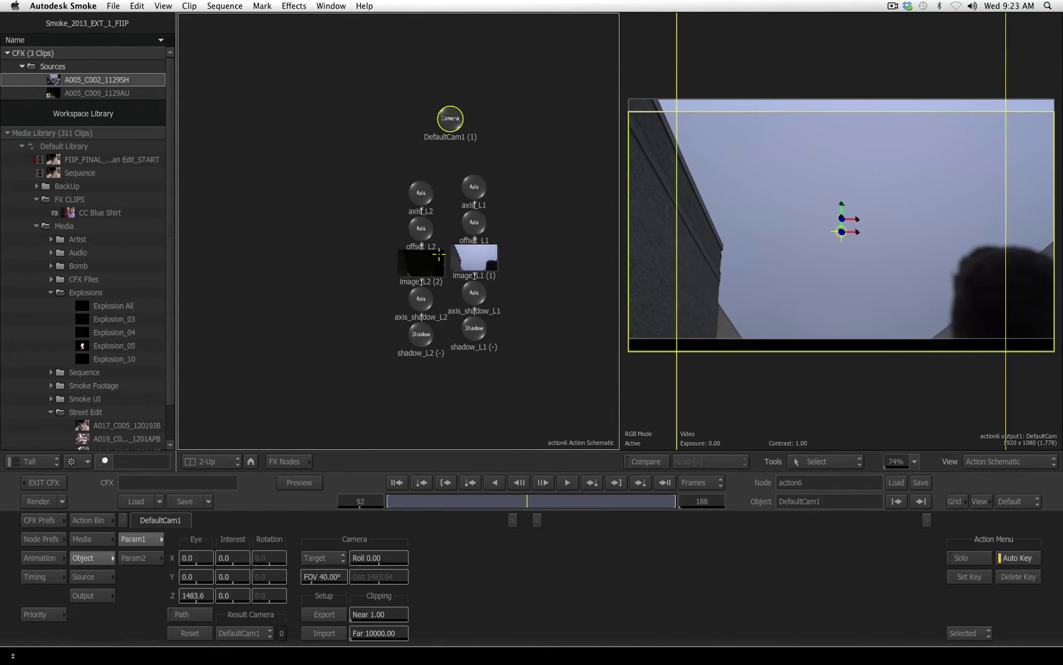
Delete the shadow axis and shadow nodes from both image branches in the Action schematic
left_click(420, 300)
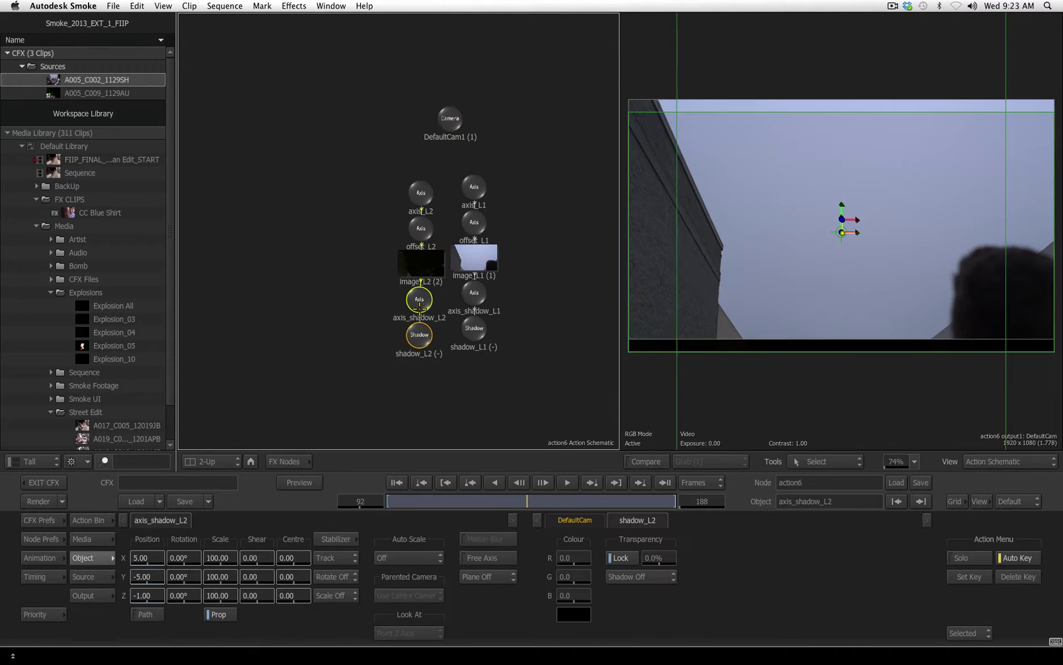
left_click(474, 293)
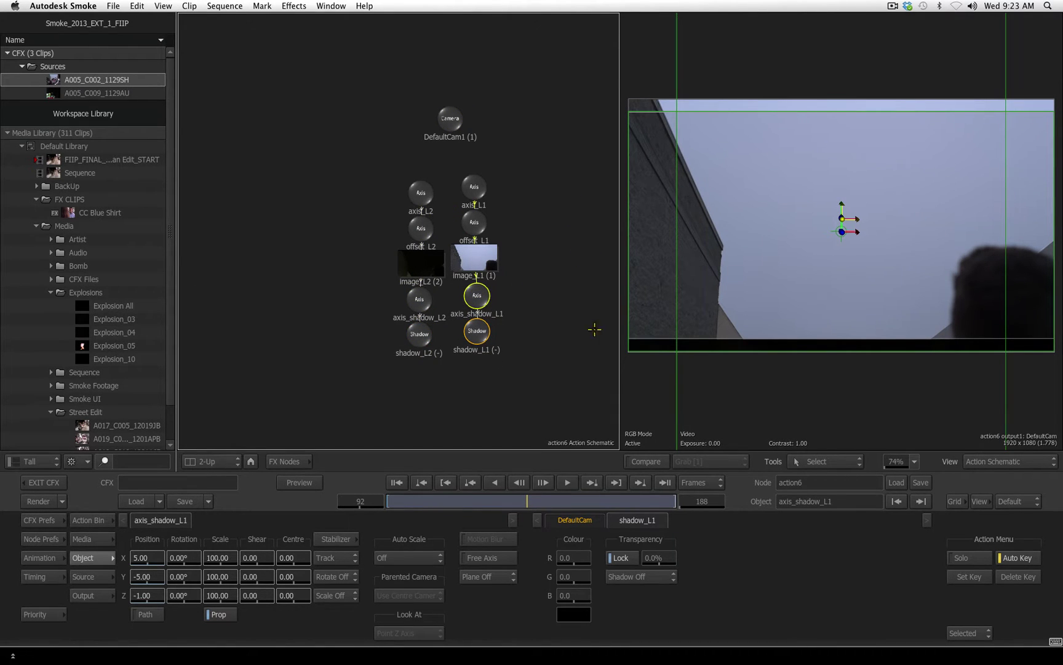
left_click_drag(484, 294, 507, 651)
left_click_drag(425, 299, 415, 656)
Add an Axis node below the camera as the parent of axis_L1 and axis_L2, and show its settings
left_click(474, 187)
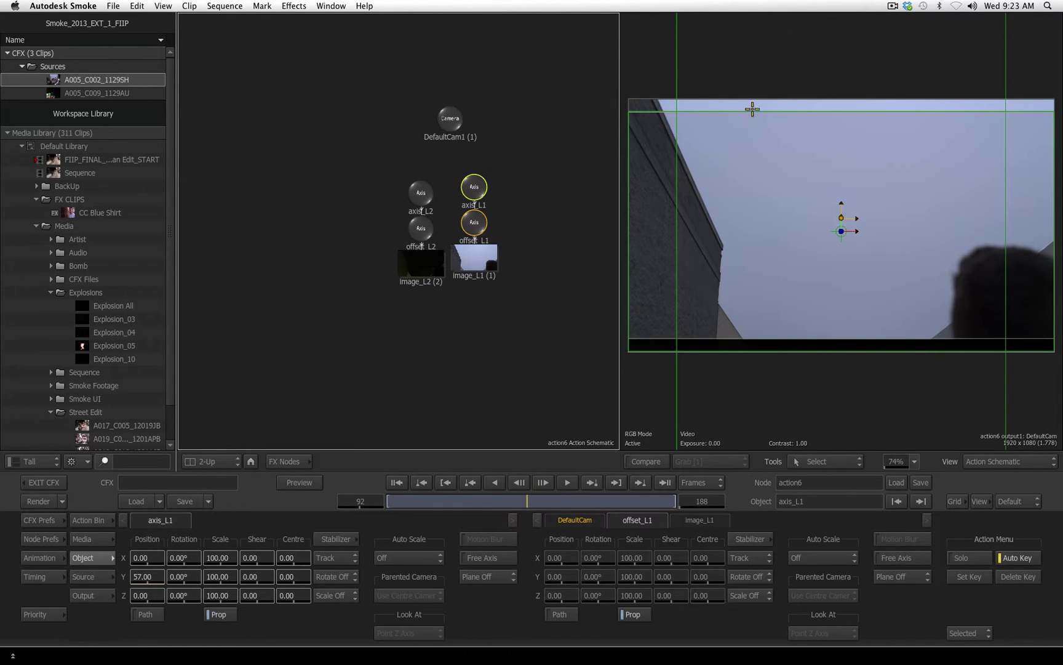
left_click(89, 518)
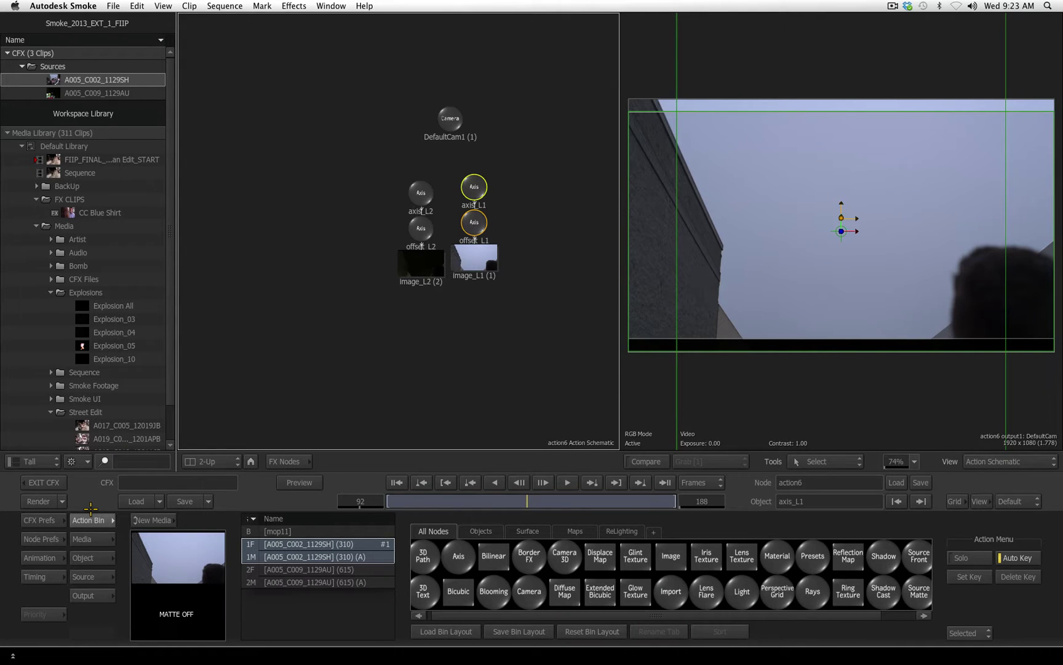
left_click_drag(459, 555, 444, 161)
double_click(444, 161)
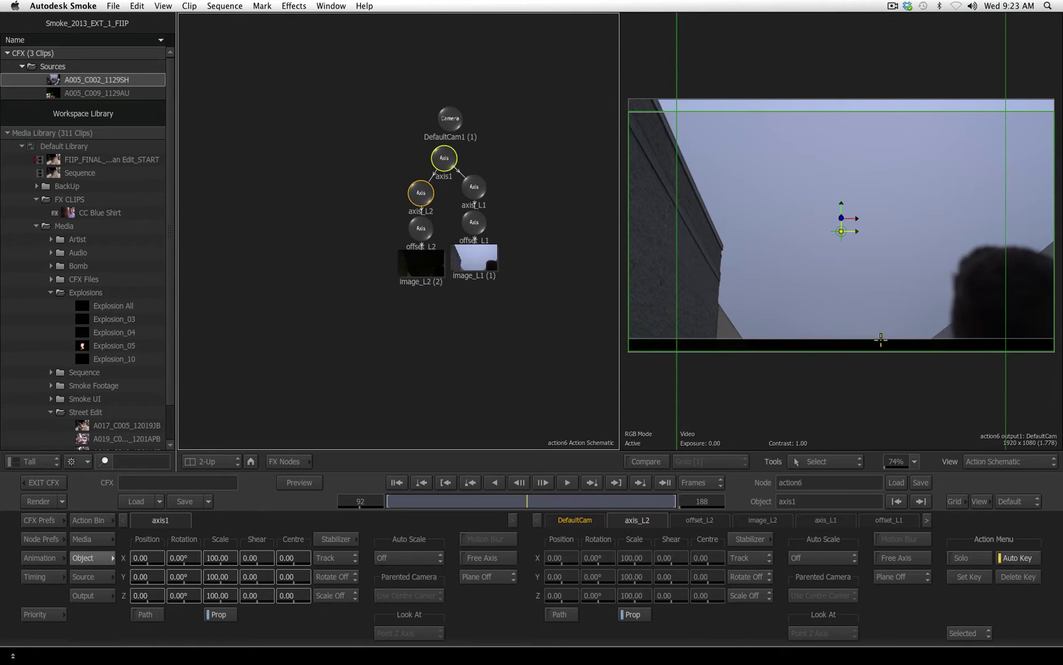
Set axis1's proportional scale to 110 and its Y position to -28
left_click(185, 561)
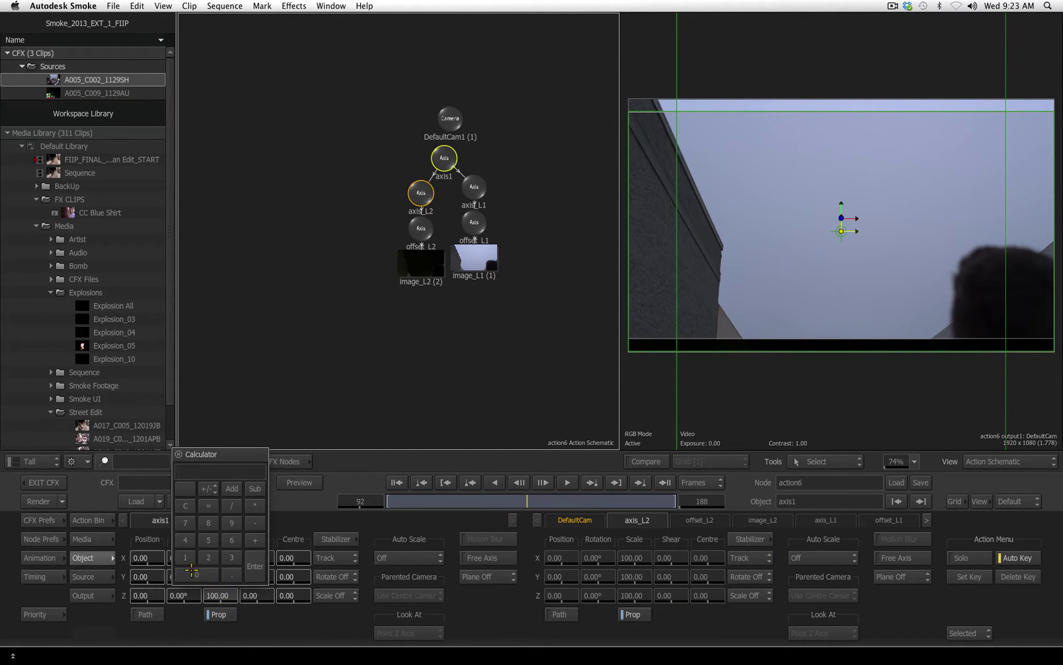
left_click(185, 558)
left_click(195, 571)
left_click(256, 573)
left_click(257, 575)
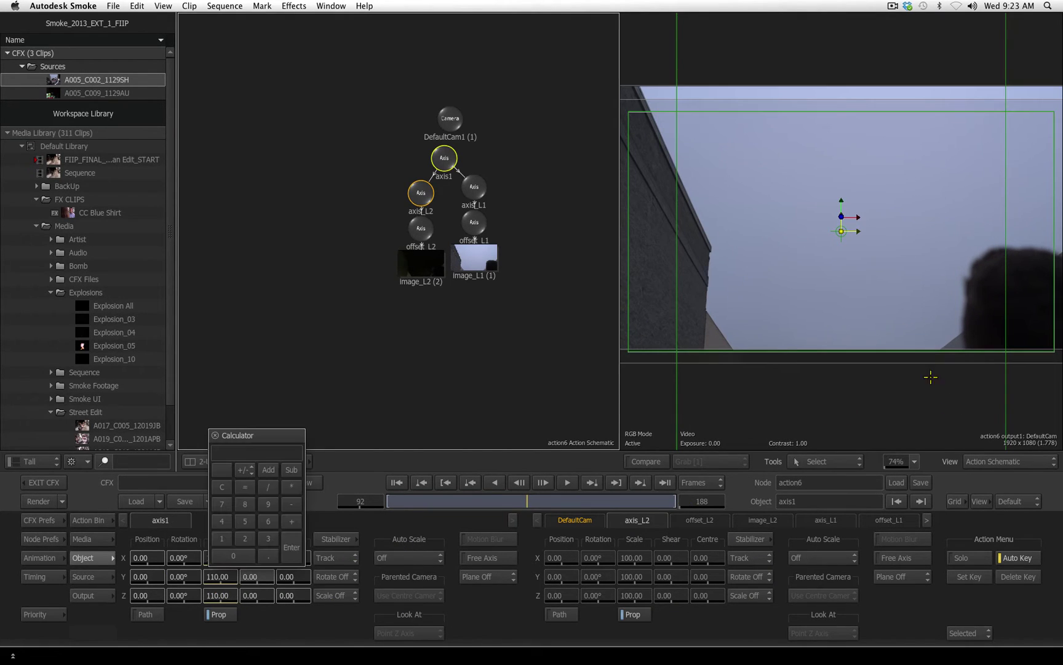
left_click(191, 633)
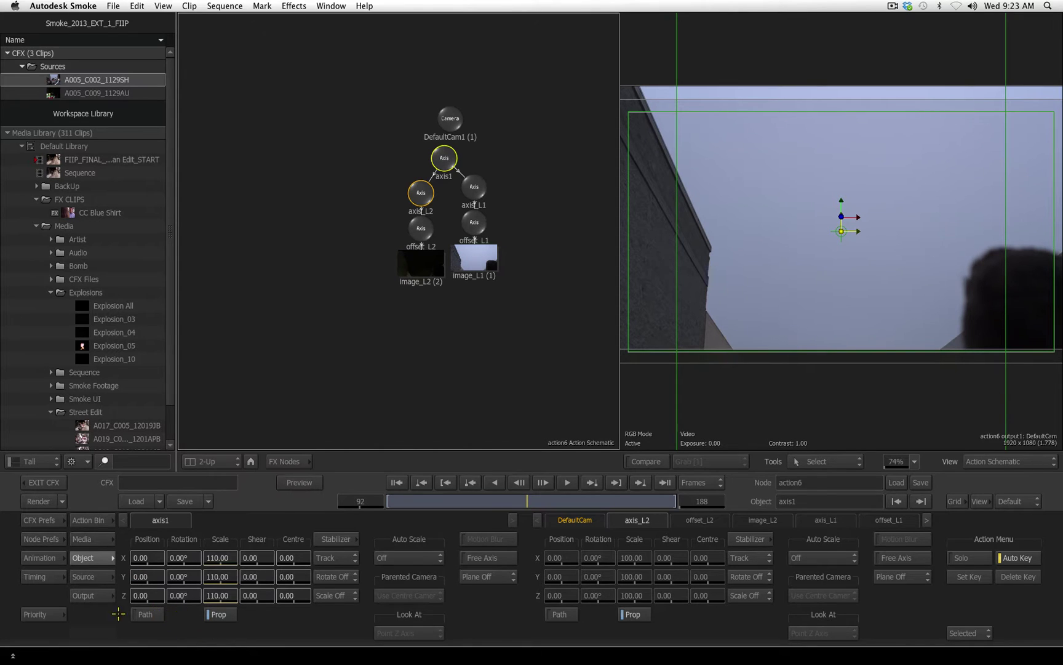
left_click_drag(143, 579, 143, 578)
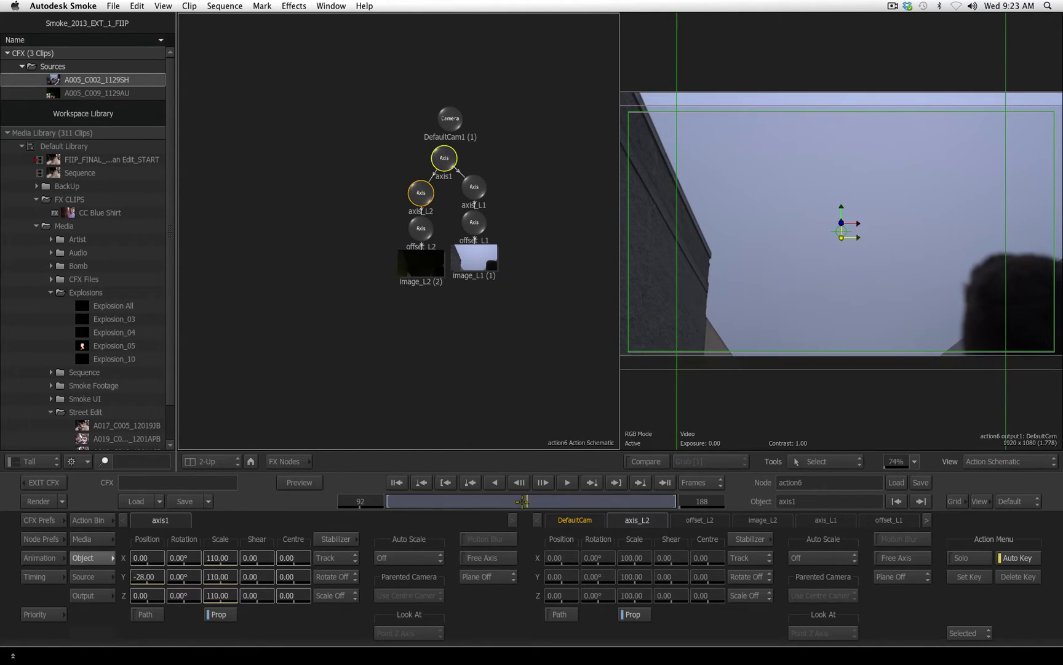
Return to frame 1, add a Light node beside the image branches and place it in the sky at about X -217, Y 226
left_click_drag(522, 502, 856, 489)
left_click_drag(557, 510, 107, 557)
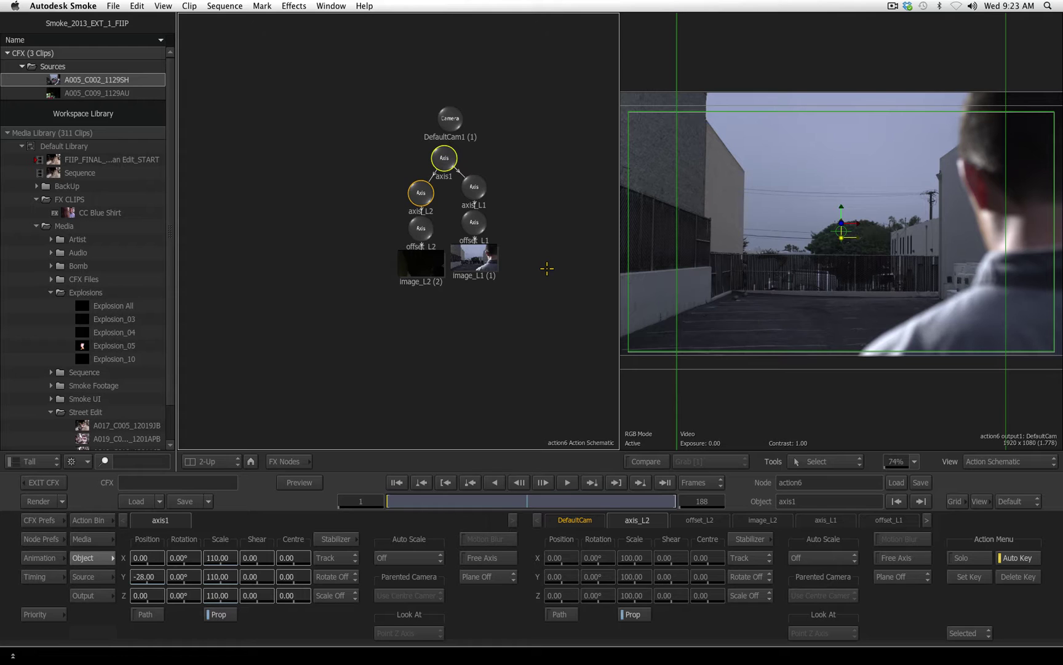
left_click(91, 521)
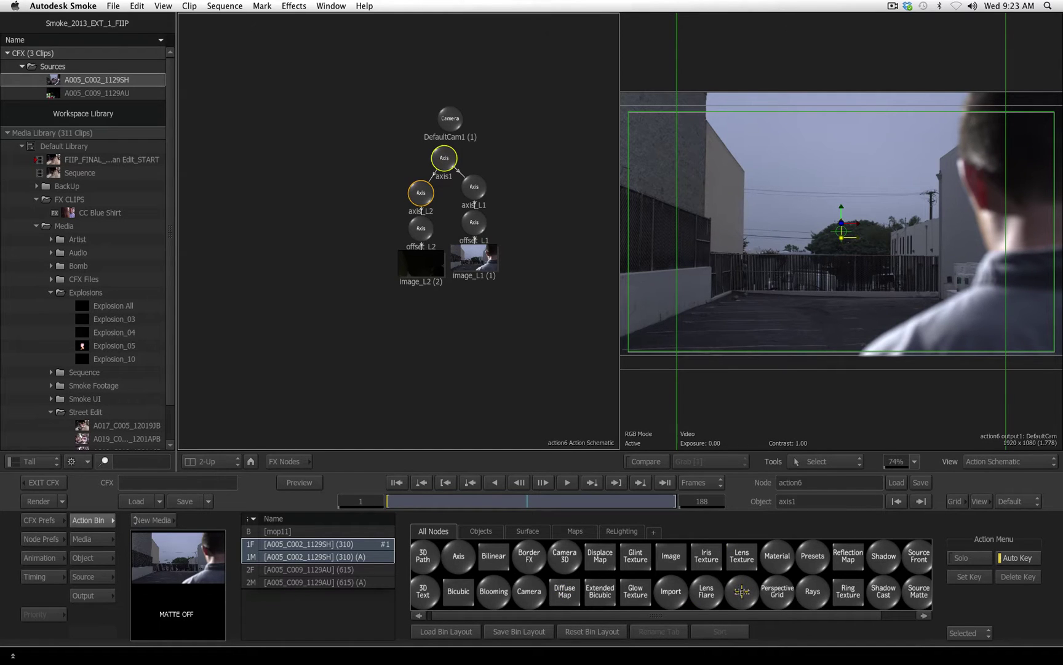
left_click_drag(741, 592, 544, 396)
left_click_drag(718, 591, 562, 178)
left_click_drag(842, 231, 790, 178)
mouse_move(563, 179)
left_mouse_down()
mouse_move(544, 180)
mouse_move(564, 166)
left_mouse_up()
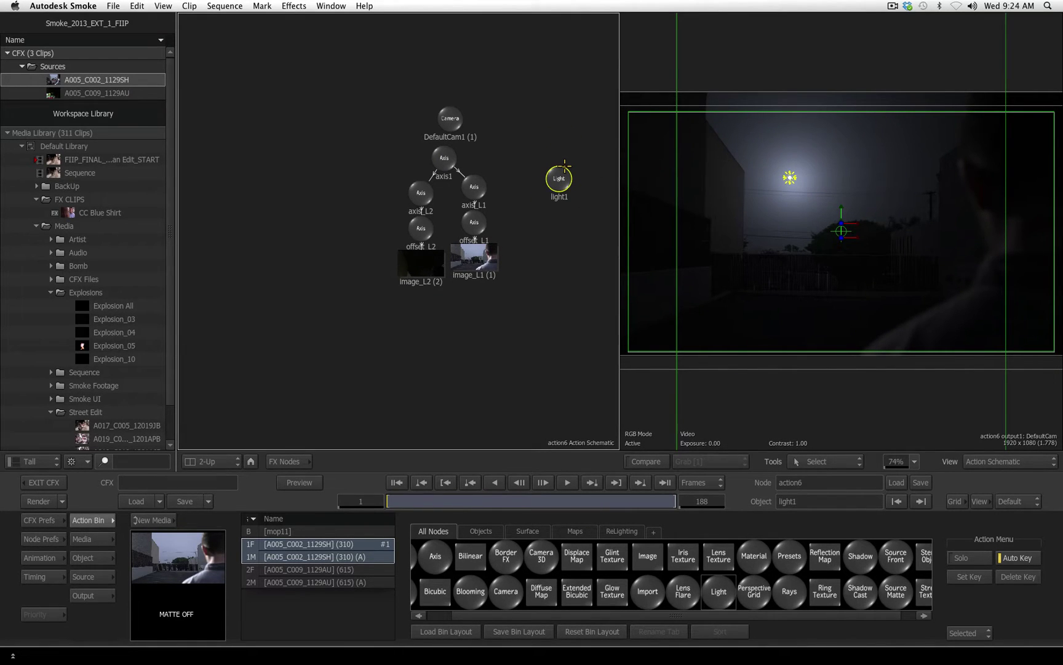
Set light1's Z position to 1573 and its type to Ambient, and tidy the layout with its node clear of the branches and a wider image view
left_click(86, 556)
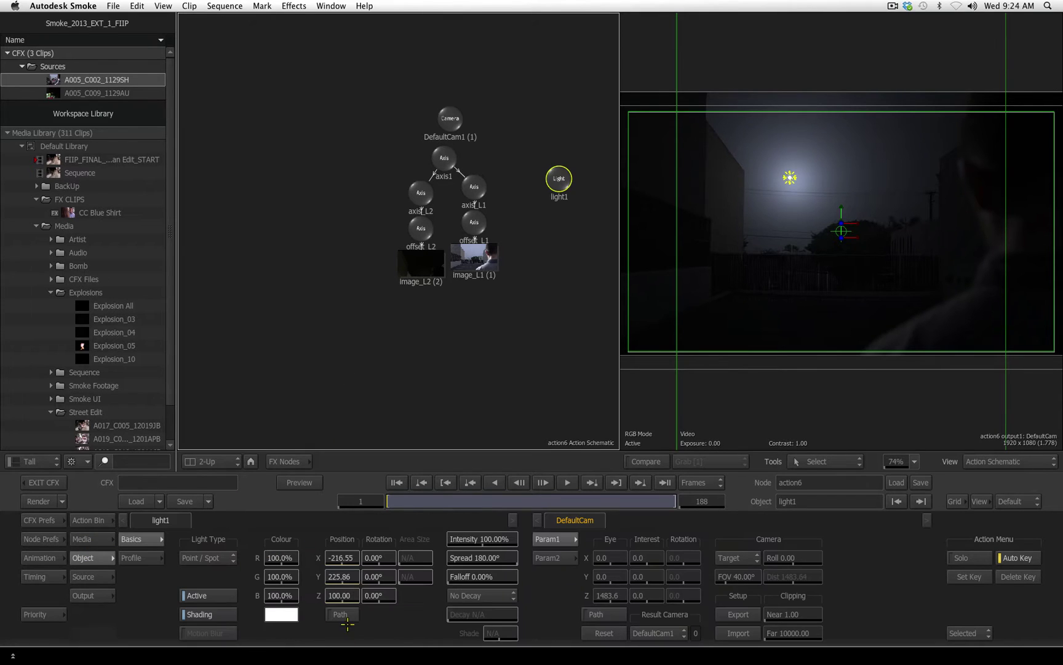
left_click_drag(342, 596, 963, 585)
left_click(216, 556)
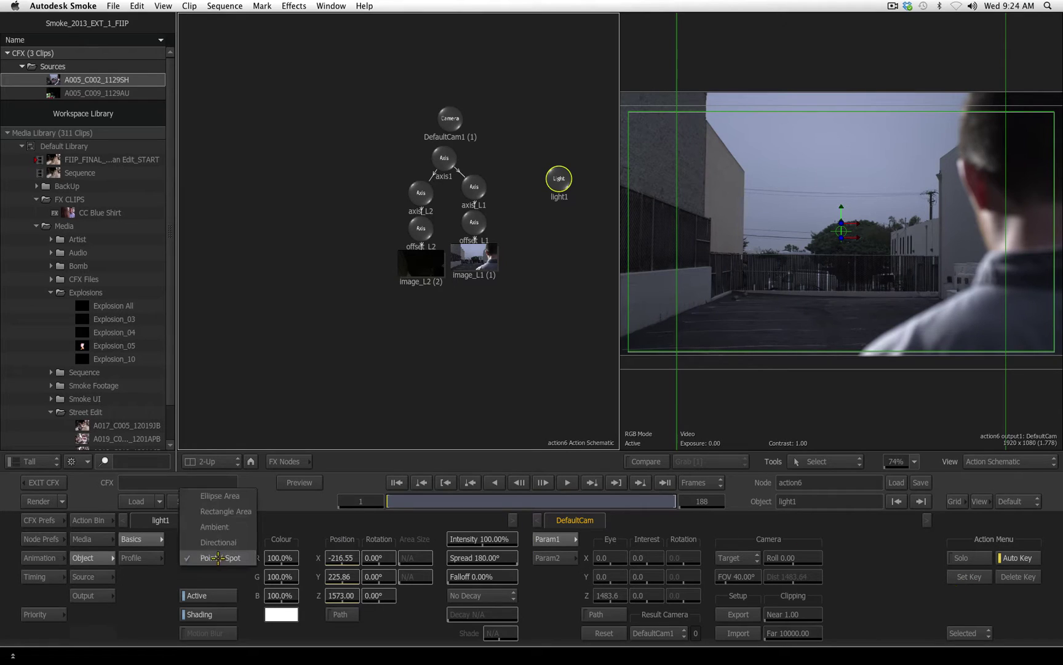
left_click(235, 528)
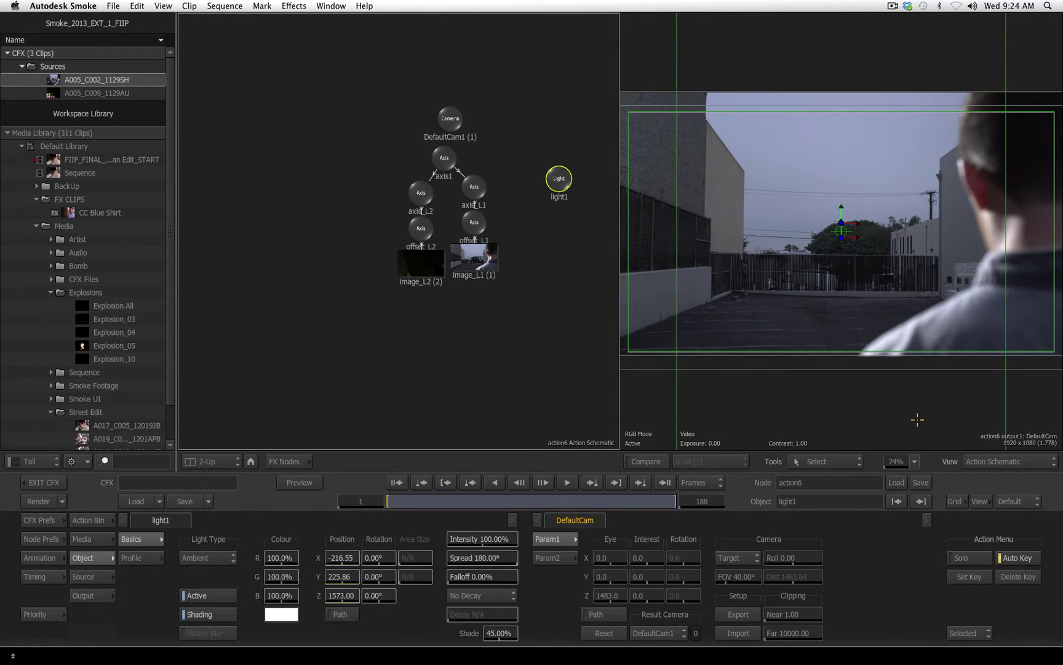
left_click_drag(556, 186, 348, 89)
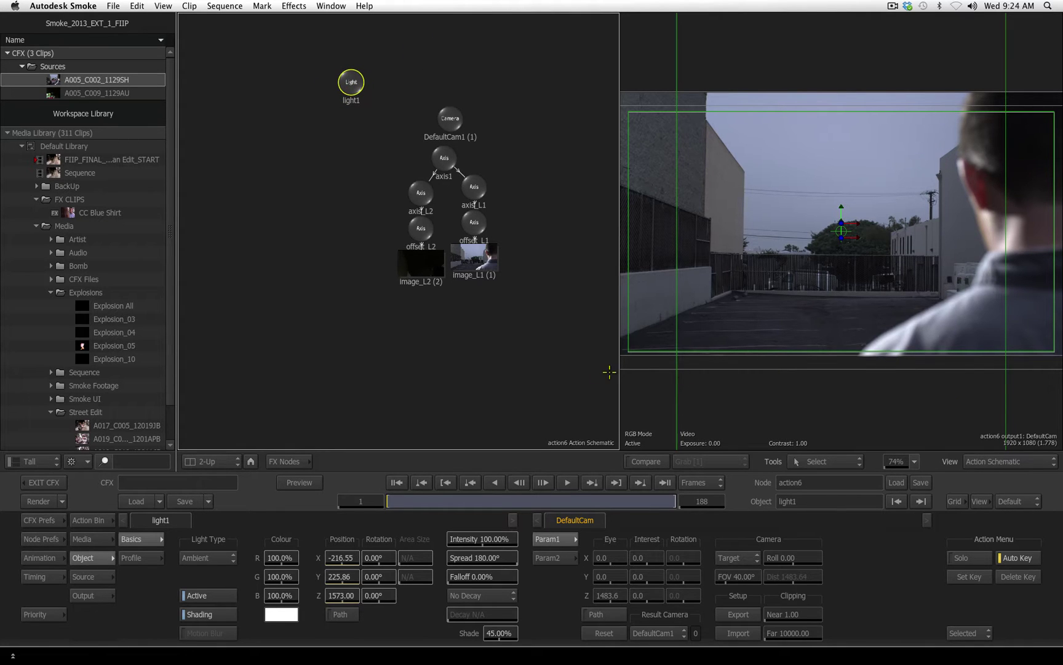
left_click_drag(619, 399, 481, 387)
Add a second Light node below the image branches and place it in the sky next to the wall
left_click(88, 520)
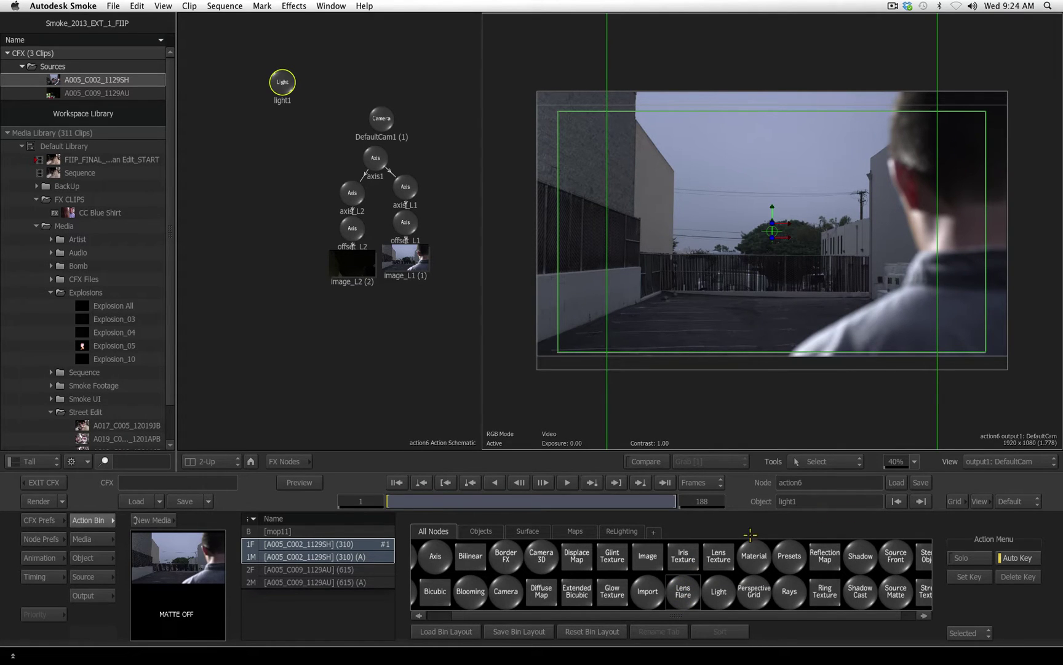
left_click_drag(719, 591, 377, 341)
left_click_drag(772, 230, 682, 161)
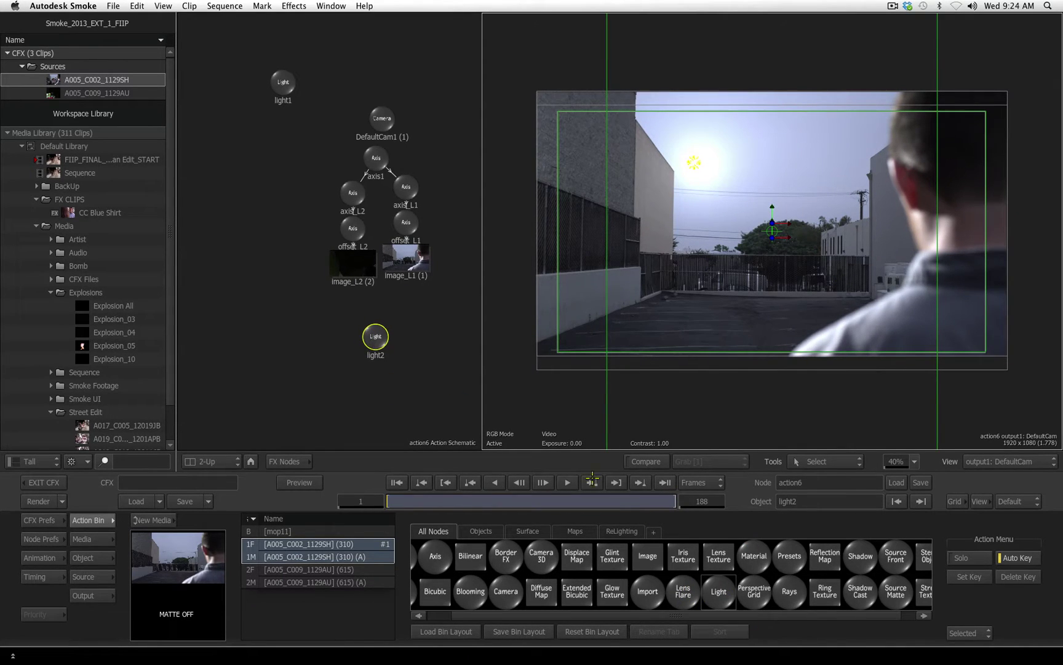
Attach a Lens Flare node to light2, adjust the light and flare pivot in the image, and discard the whole flare branch
left_click_drag(683, 590, 377, 393)
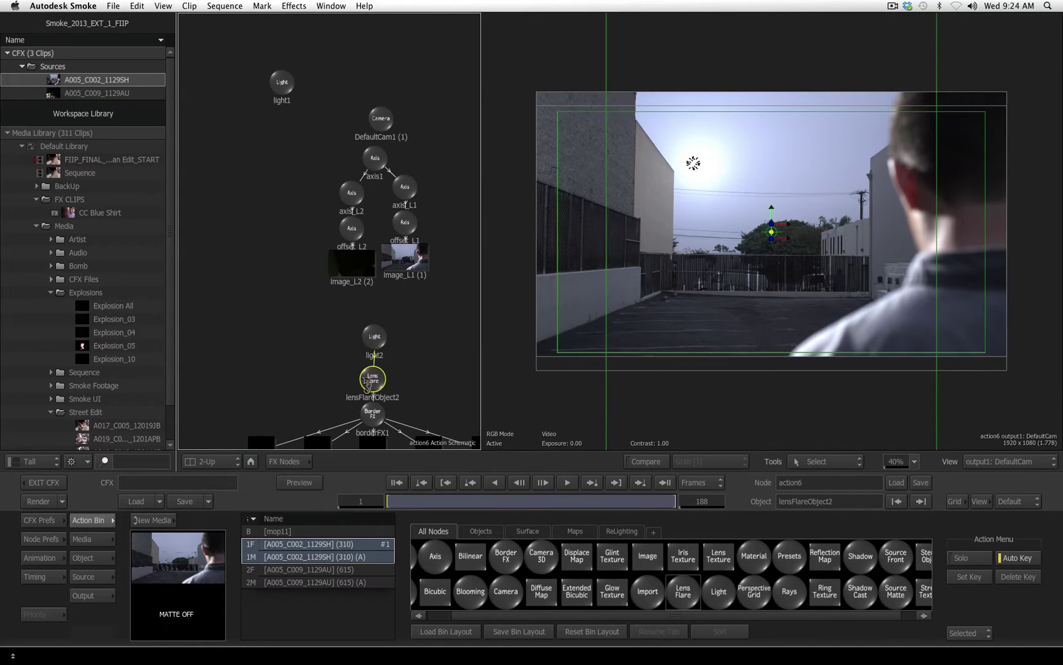
mouse_move(696, 161)
left_mouse_down()
mouse_move(873, 152)
mouse_move(698, 156)
left_mouse_up()
left_click_drag(770, 232, 726, 246)
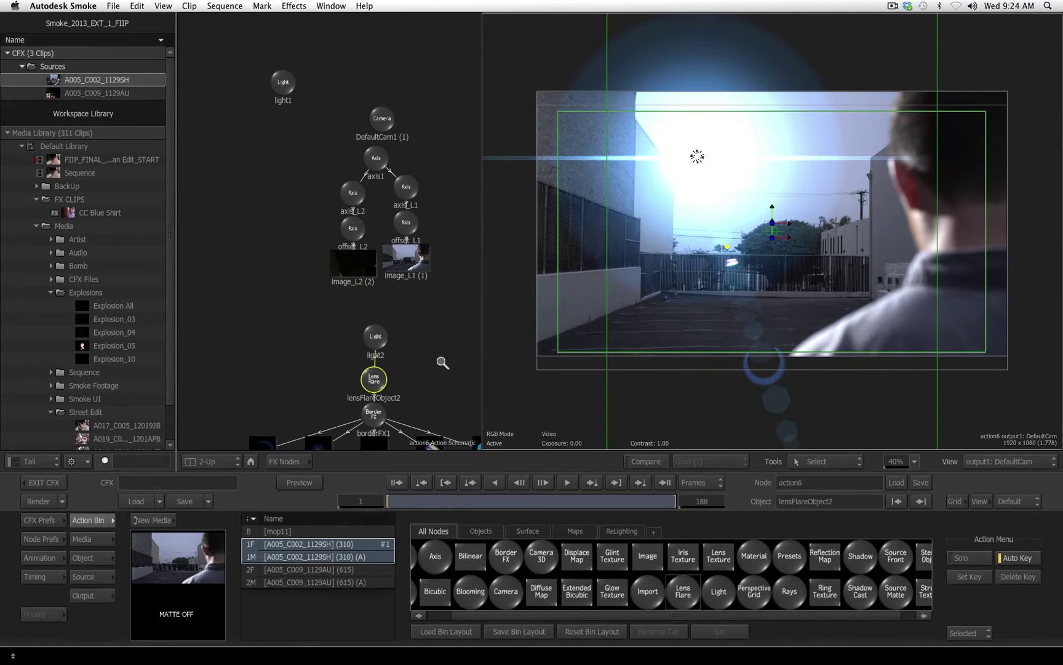
left_click_drag(446, 354, 397, 388)
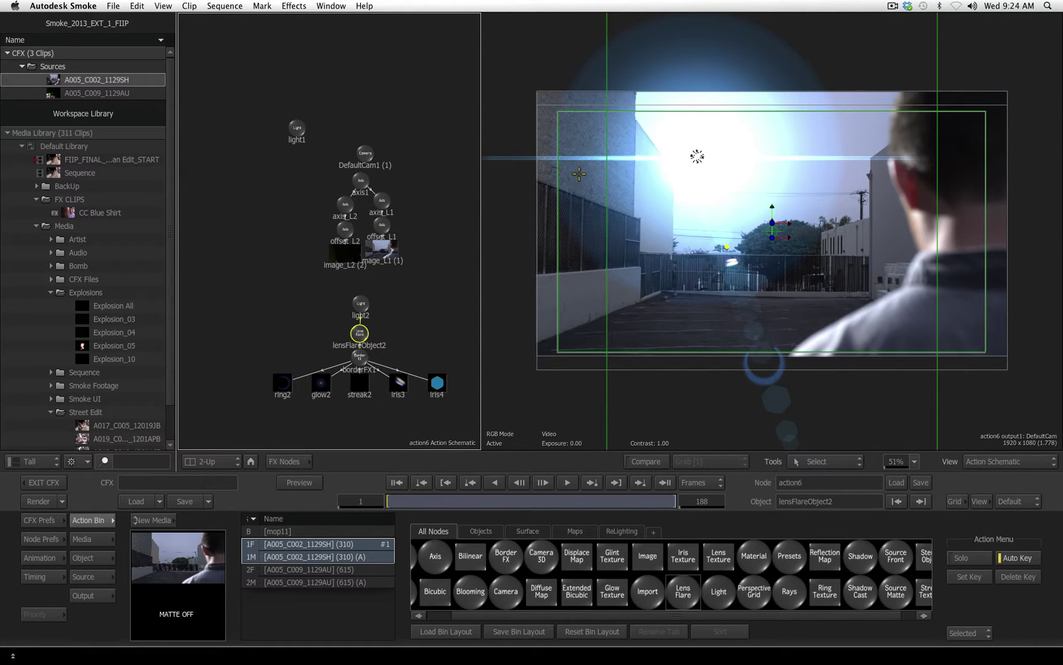
left_click_drag(361, 306, 396, 663)
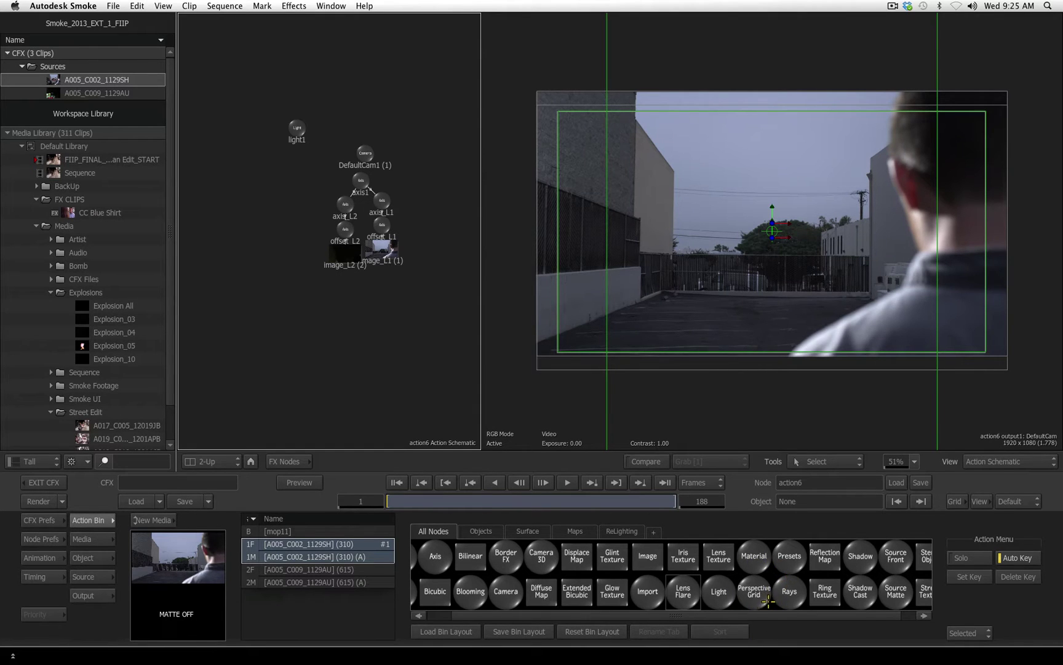
Open the Action Presets browser and look through the 3D Text presets
key("p")
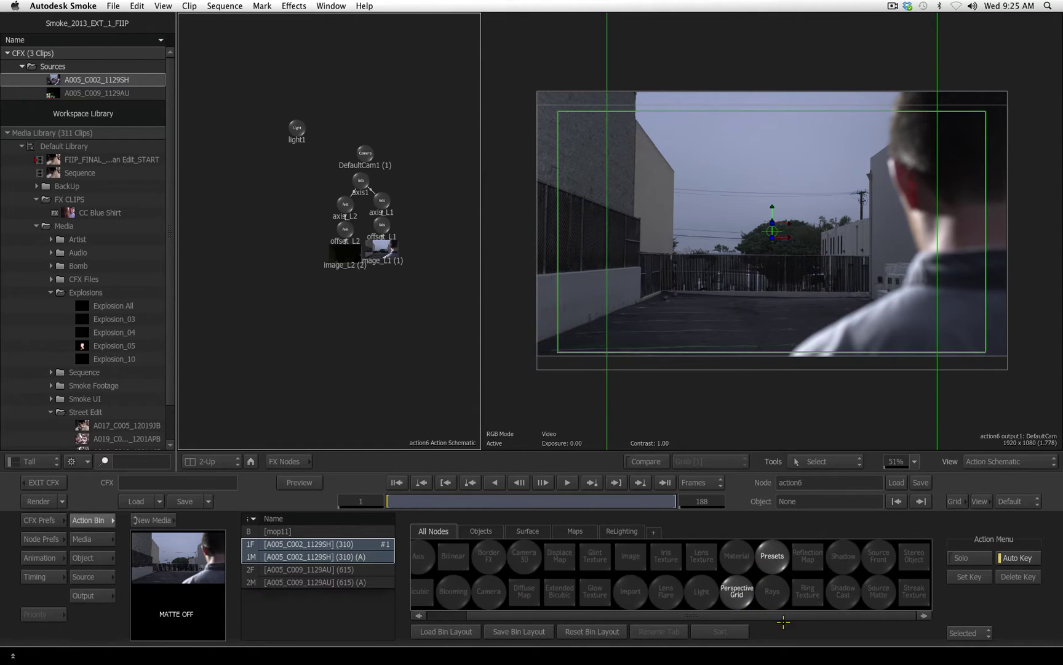
left_click(772, 556)
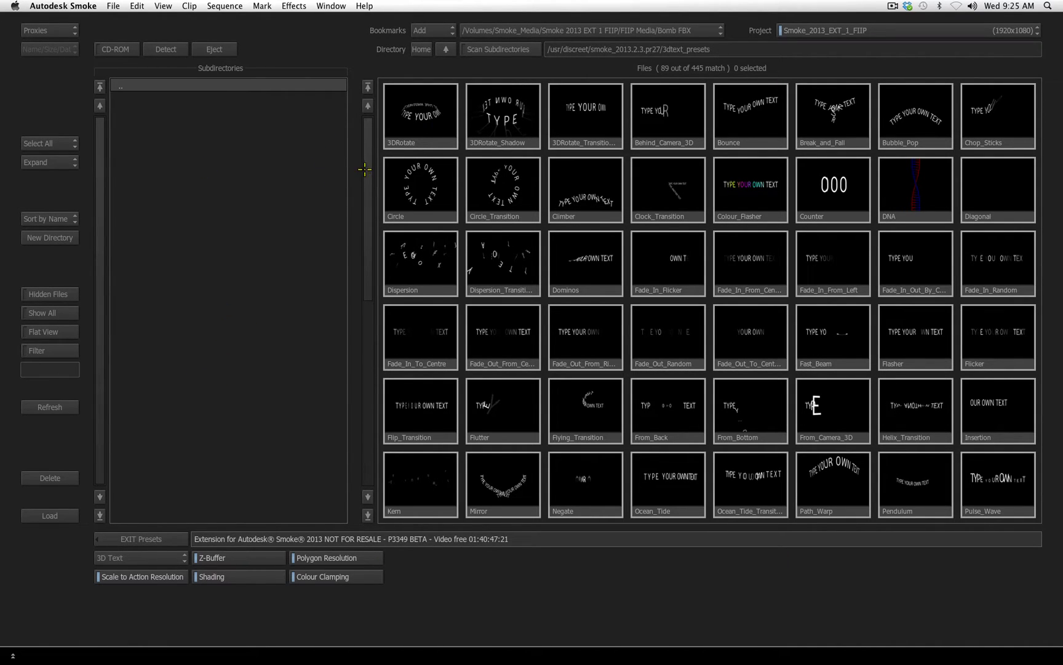
left_click_drag(367, 249, 367, 396)
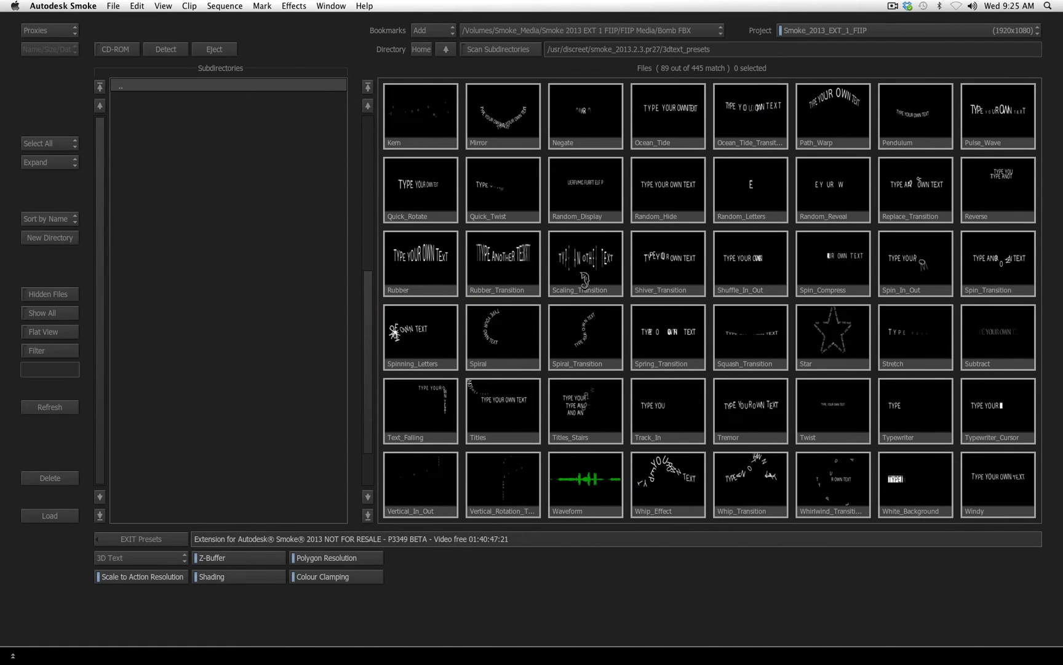
left_click(526, 201)
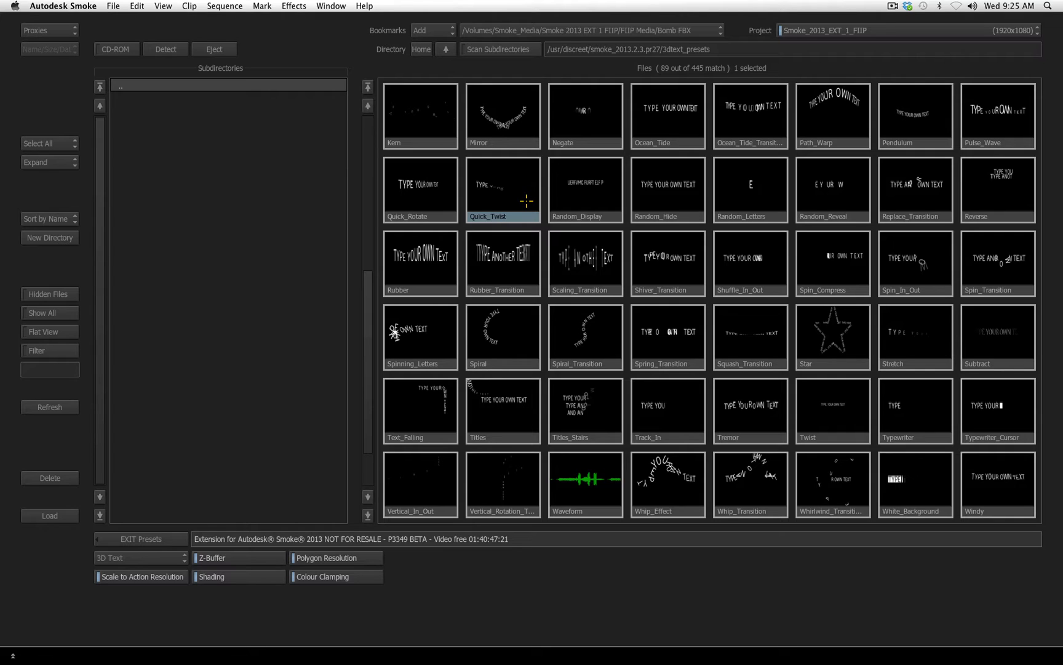
Switch to the Lens Flare presets, scan their subdirectories and load a white star-shaped CREATIVE_LENS_FLARE preset
left_click(135, 554)
left_click(159, 541)
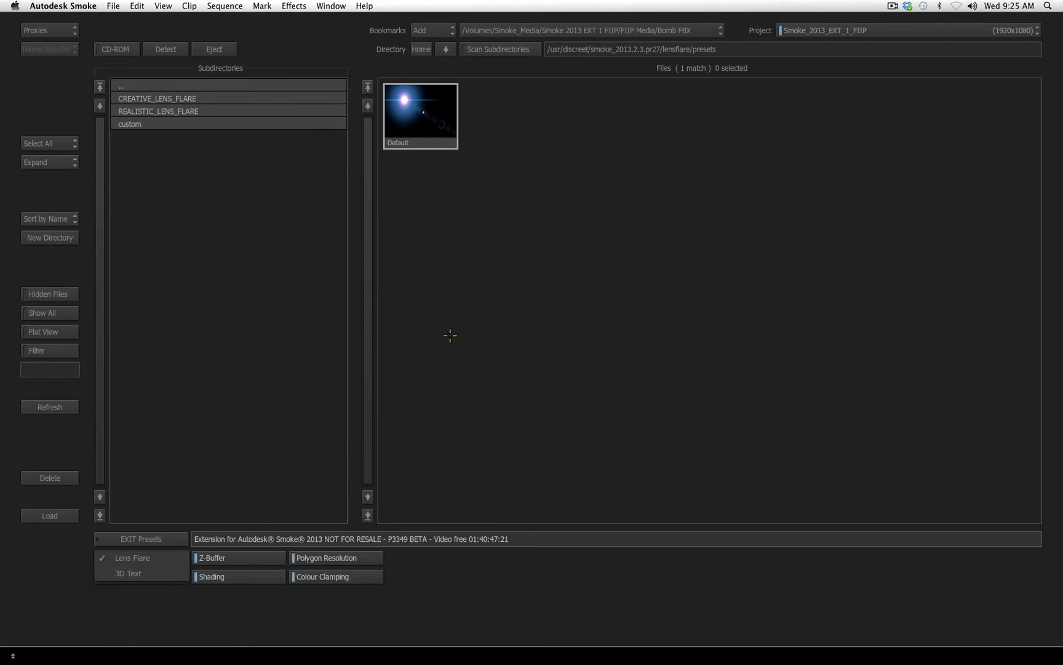
left_click(505, 49)
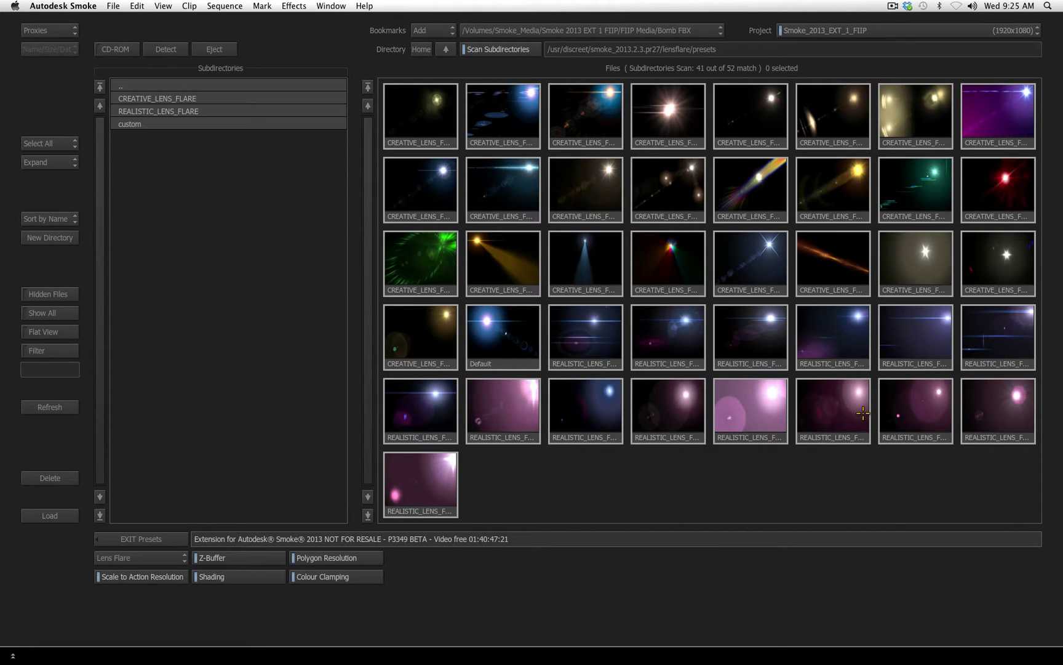
left_click(746, 139)
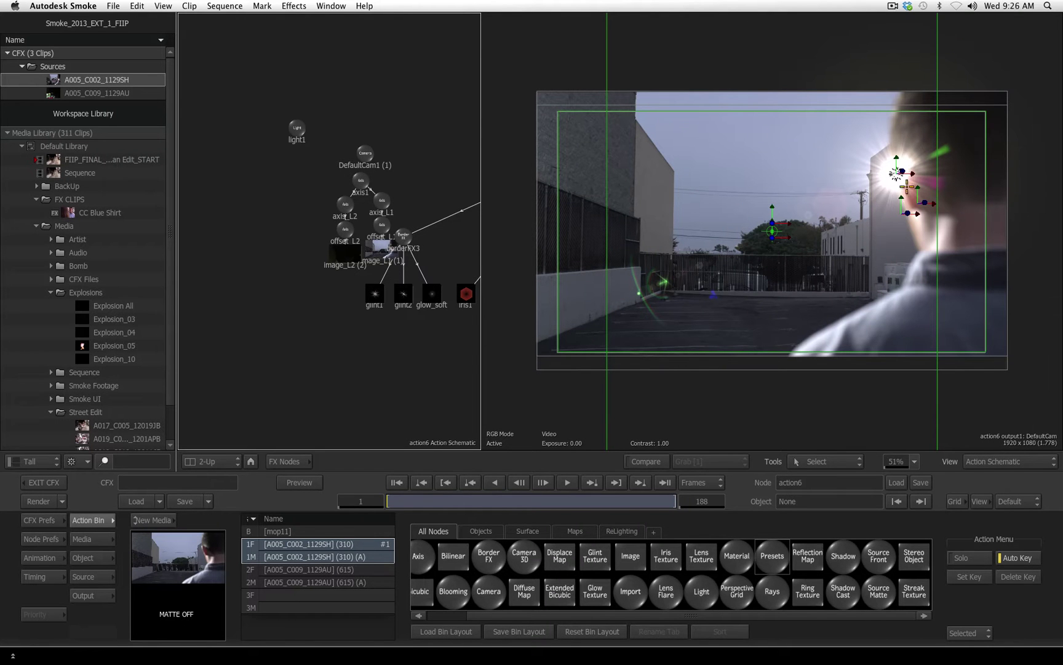
Place the flare's light in the sky beside the wall and shift its pivot to directly beneath the light
left_click_drag(898, 173, 715, 155)
left_click_drag(771, 231, 656, 211)
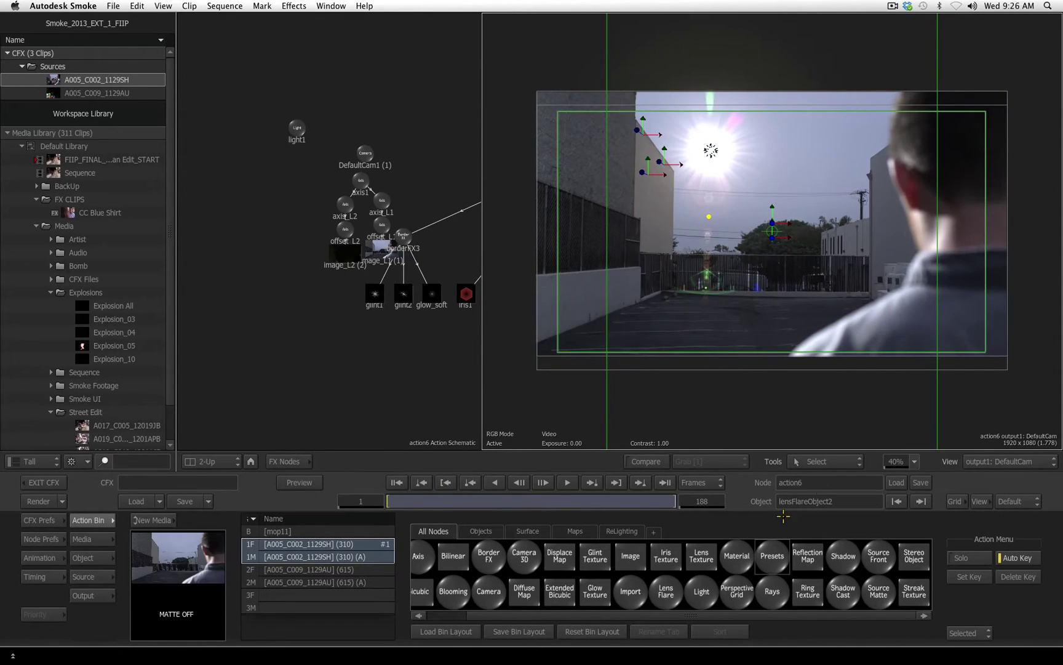
Orbit the scene to inspect the flare's placement in 3D space, and restore the front camera view and the Select tool
left_click(838, 460)
left_click(831, 163)
left_click_drag(932, 221, 194, 388)
left_click(186, 377)
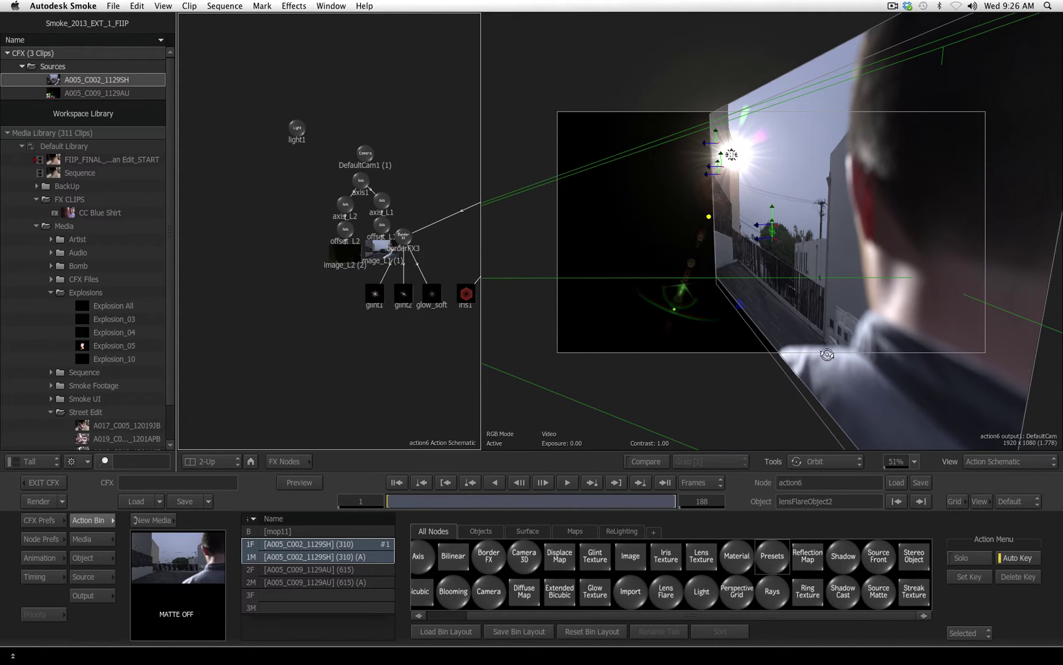
key("super+z")
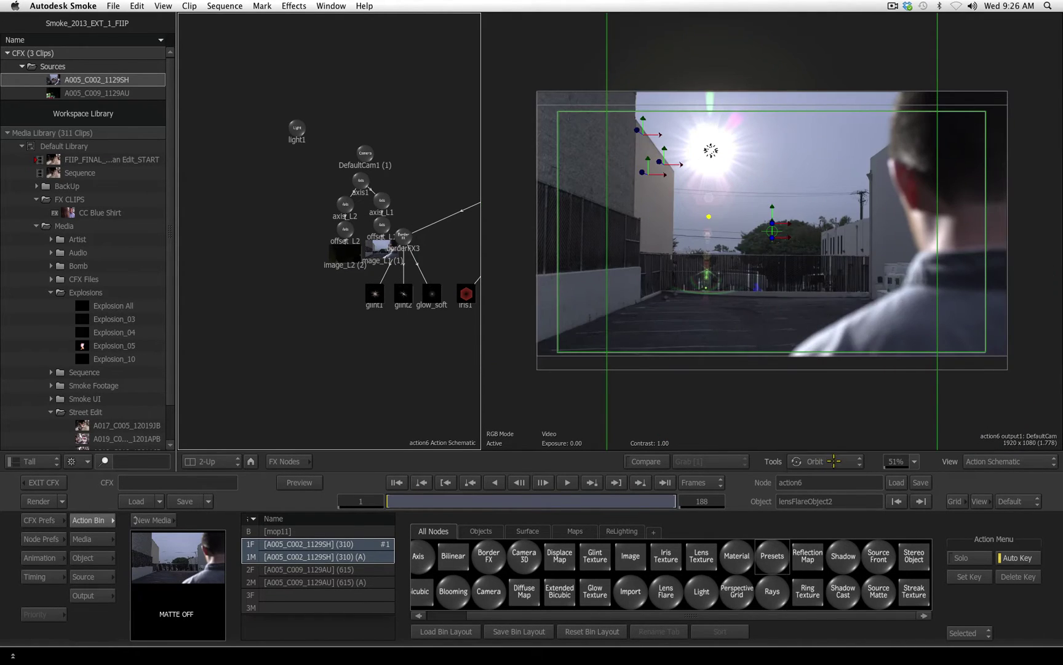
left_click(834, 461)
left_click(845, 646)
Move the lens flare branch below the image branches and examine the settings of its iris5, streak and borderFX2 nodes
left_click_drag(442, 341, 342, 395)
left_click_drag(439, 184, 302, 298)
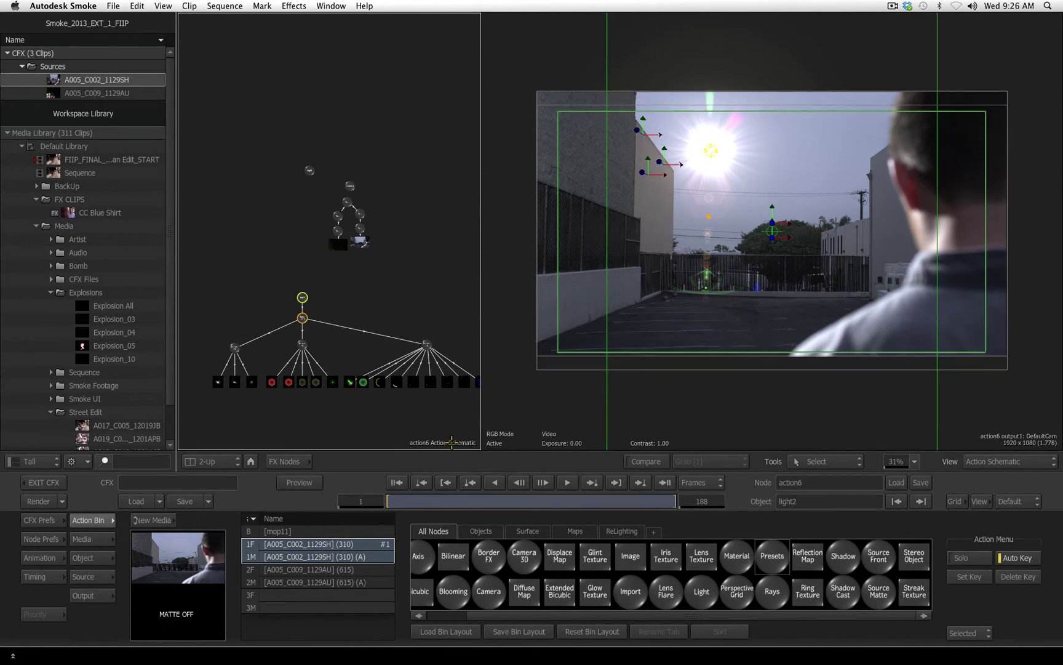
left_click(362, 381)
left_click(85, 556)
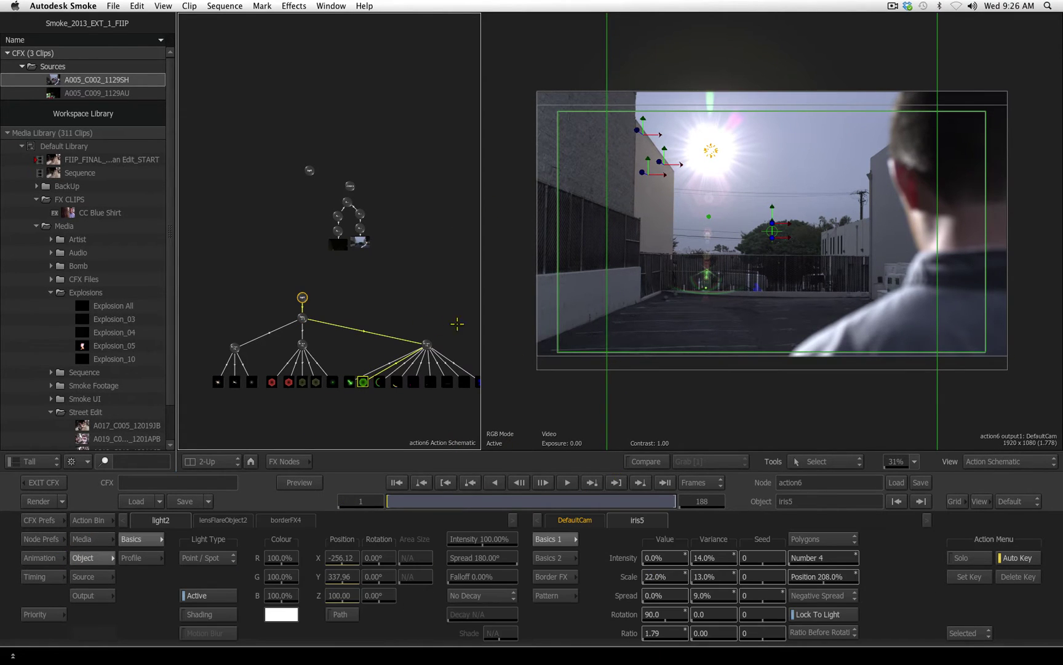
left_click(447, 381)
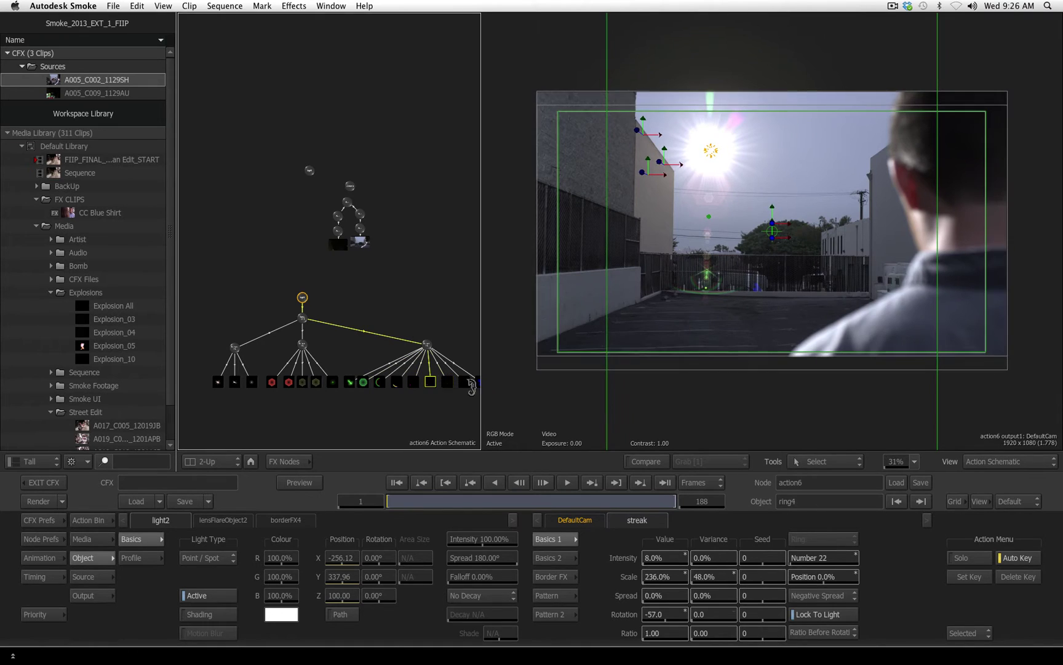
left_click(302, 344)
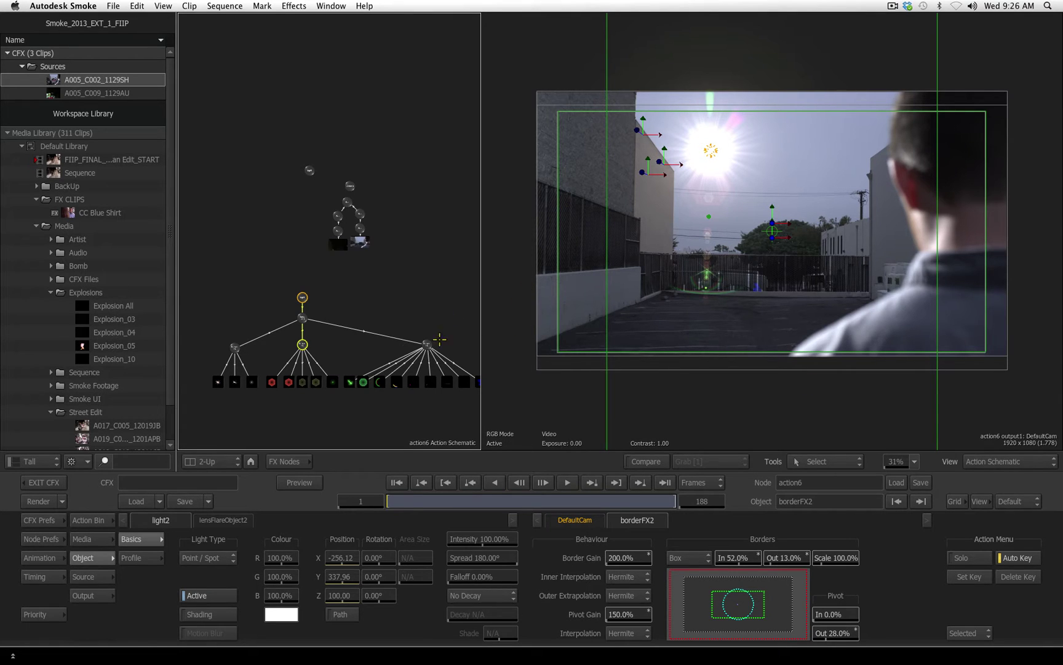
Delete the borderFX4 group with its elements from the lens flare and move the remaining flare branch beneath the image nodes
left_click_drag(430, 342, 435, 239)
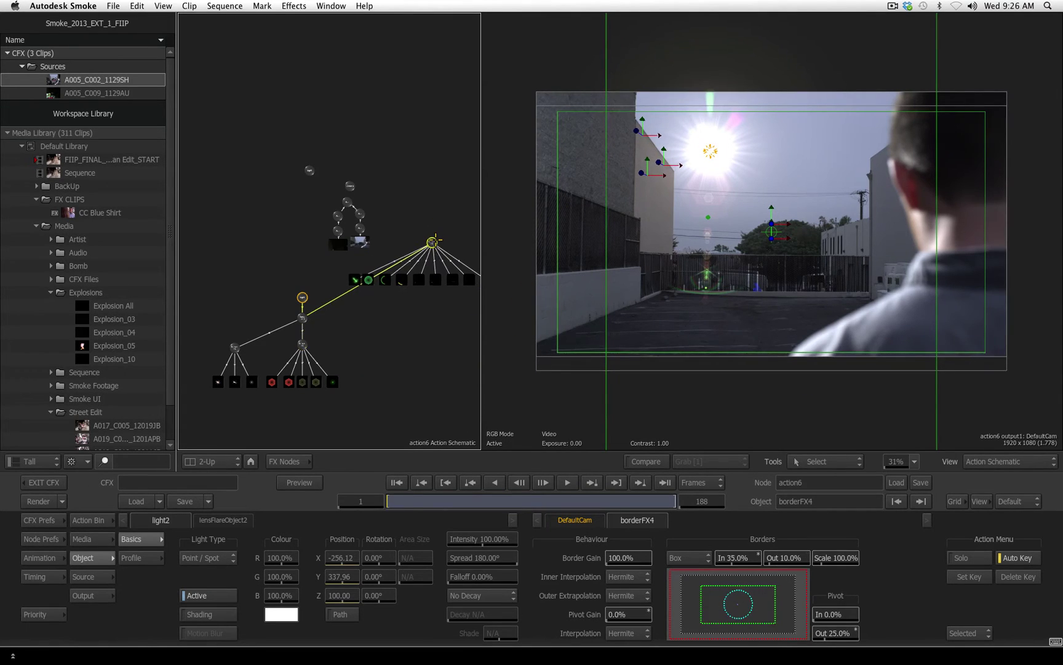
key("Delete")
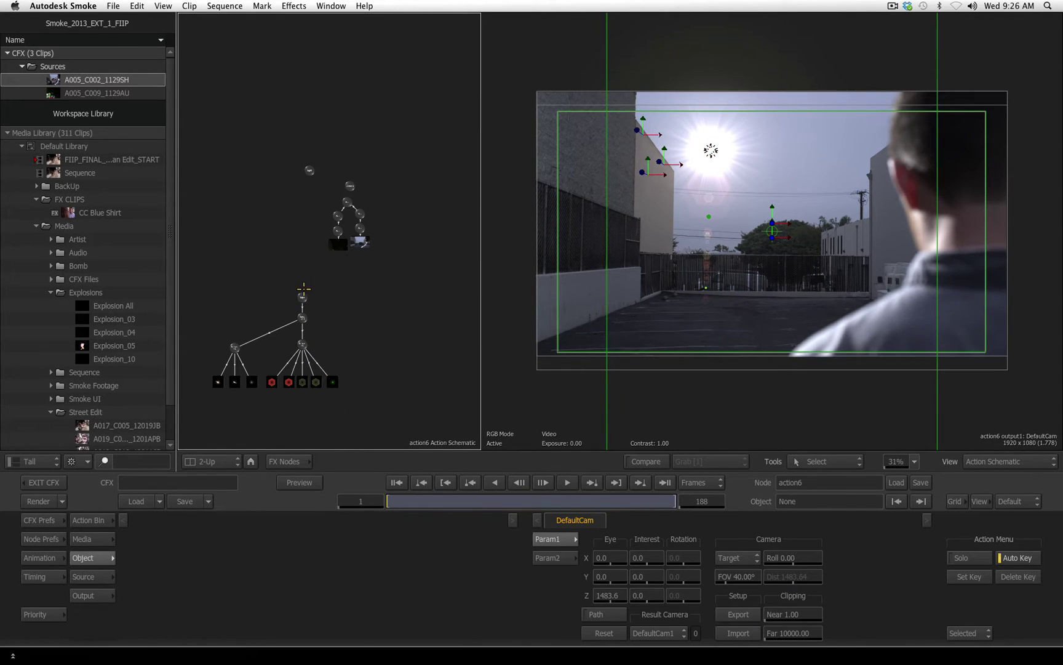
left_click_drag(304, 289, 368, 272)
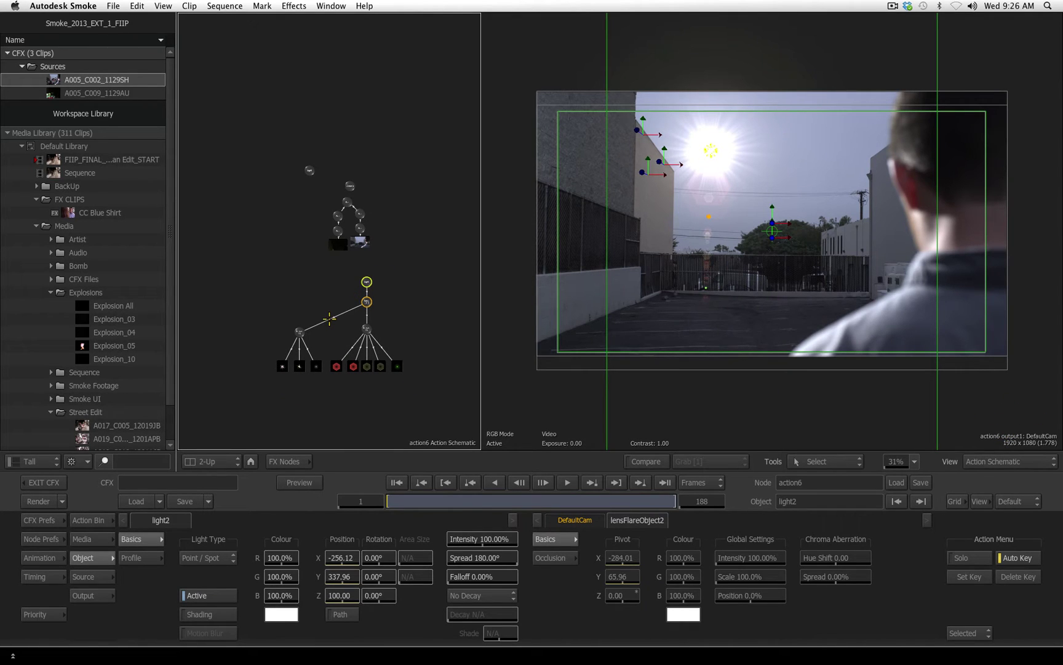
Reposition the lens flare's pivot in the sky and raise light2 above the frame to a Y position of 762.96
left_click_drag(708, 214, 637, 125)
left_click_drag(340, 577, 564, 537)
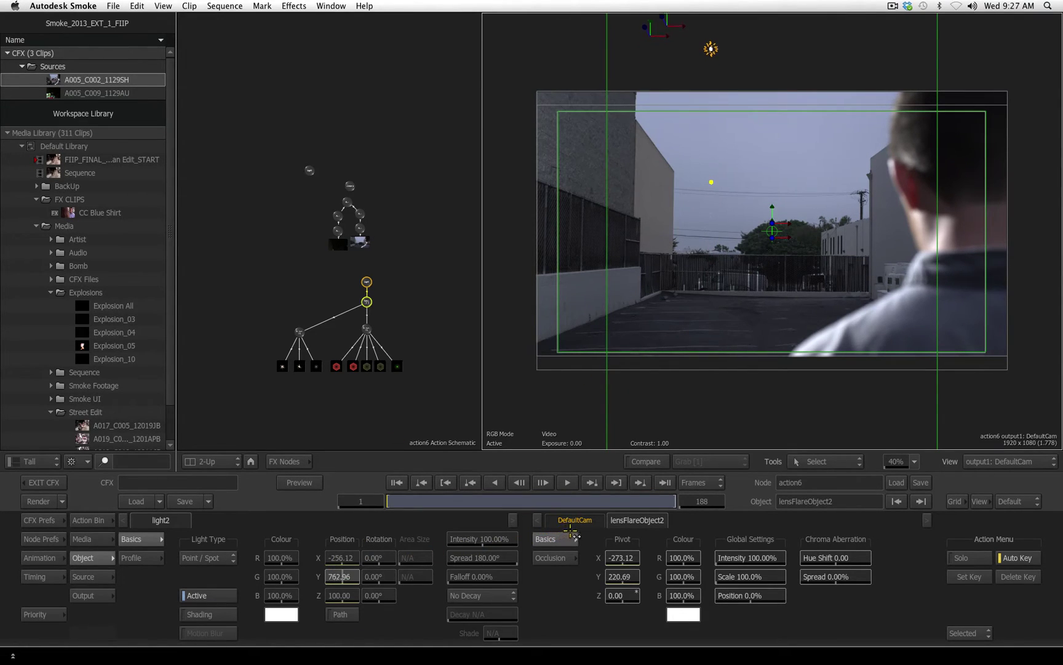
Raise light2 further above the frame to a Y position of 808.96 and set its X position to -250
left_click_drag(572, 532, 587, 526)
left_click(342, 558)
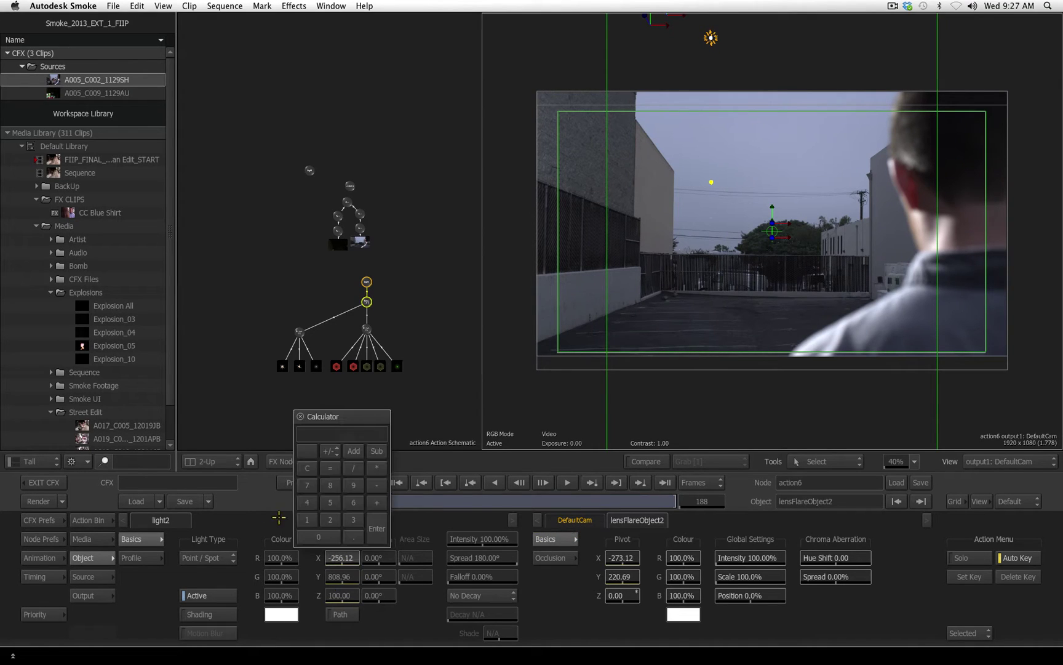
left_click(374, 486)
left_click(332, 524)
left_click(322, 507)
left_click(321, 535)
left_click(378, 519)
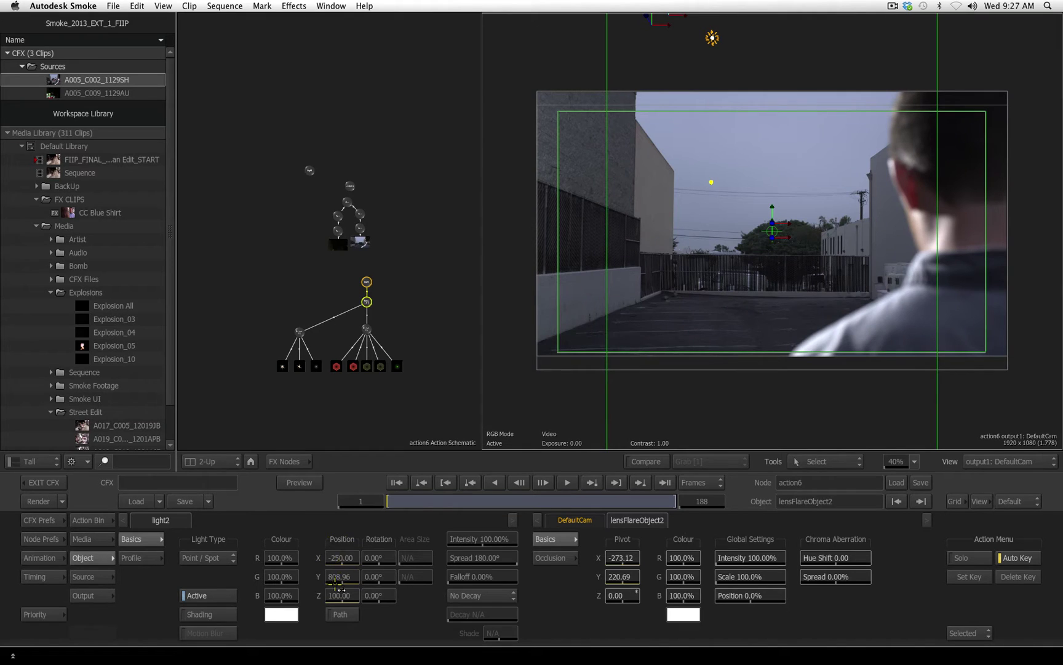
Keyframe light2's raised position at frame 24 and lower it to a Y position of 249.96 at frame 46
left_click(373, 504)
type("24")
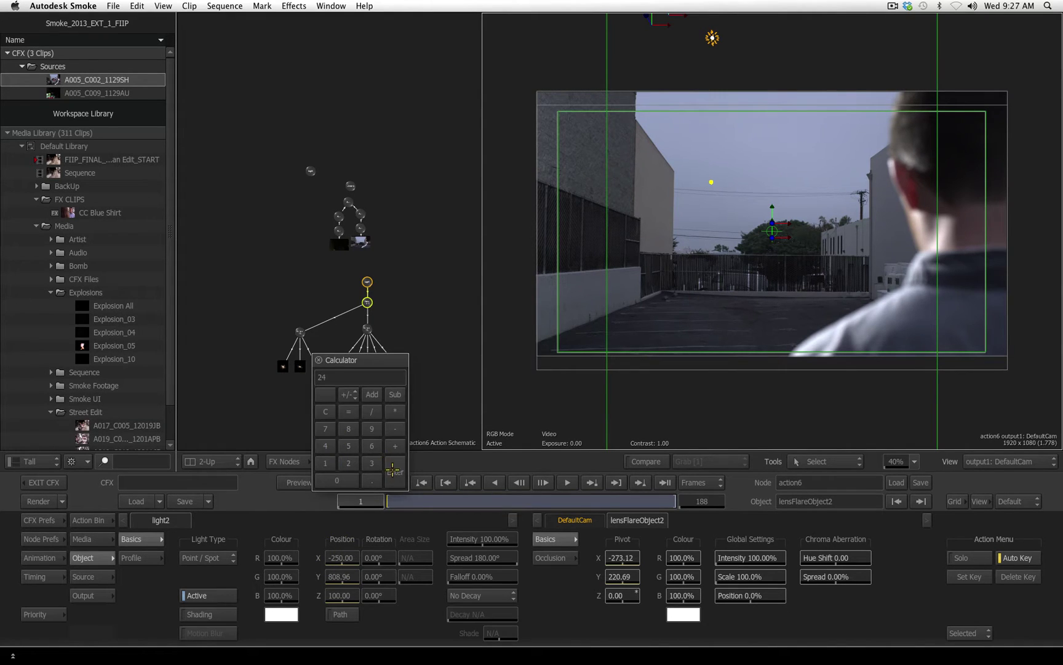
key("Return")
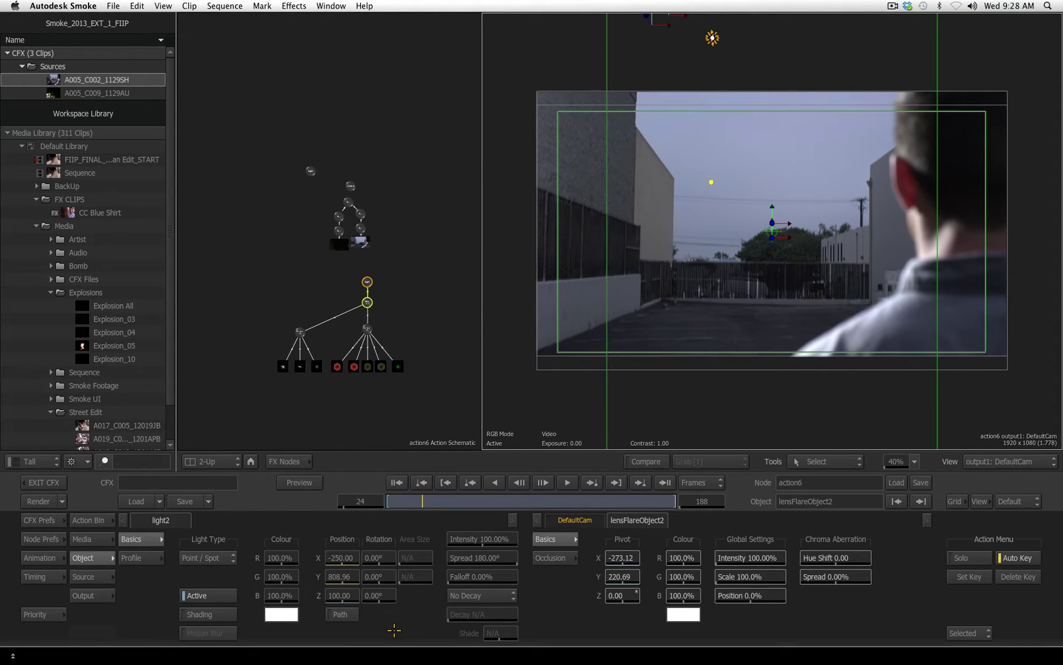
left_click(360, 501)
type("46")
left_click(399, 479)
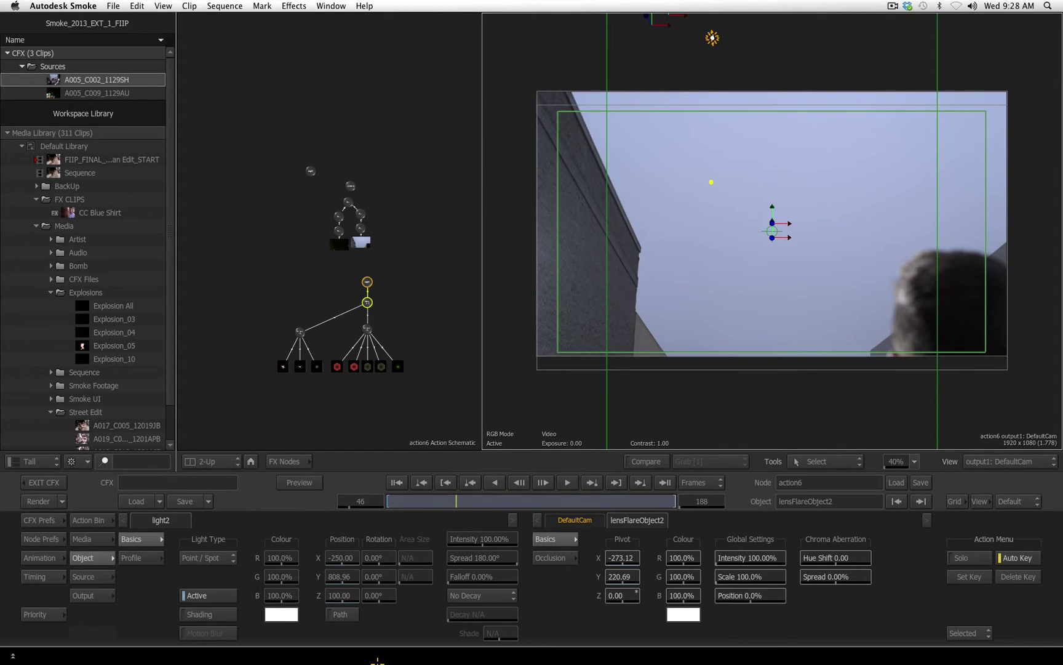
left_click_drag(337, 576, 184, 590)
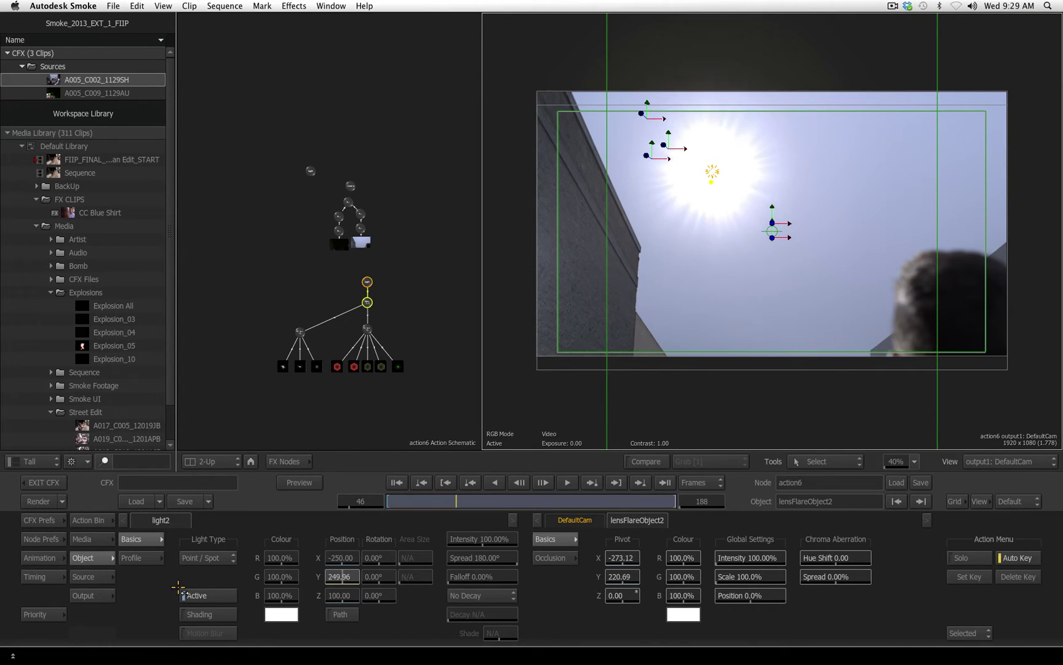
Keyframe light2's lowered position at frame 93, change its Y position at frame 103, and scrub through the animation to review it
left_click_drag(369, 500, 381, 501)
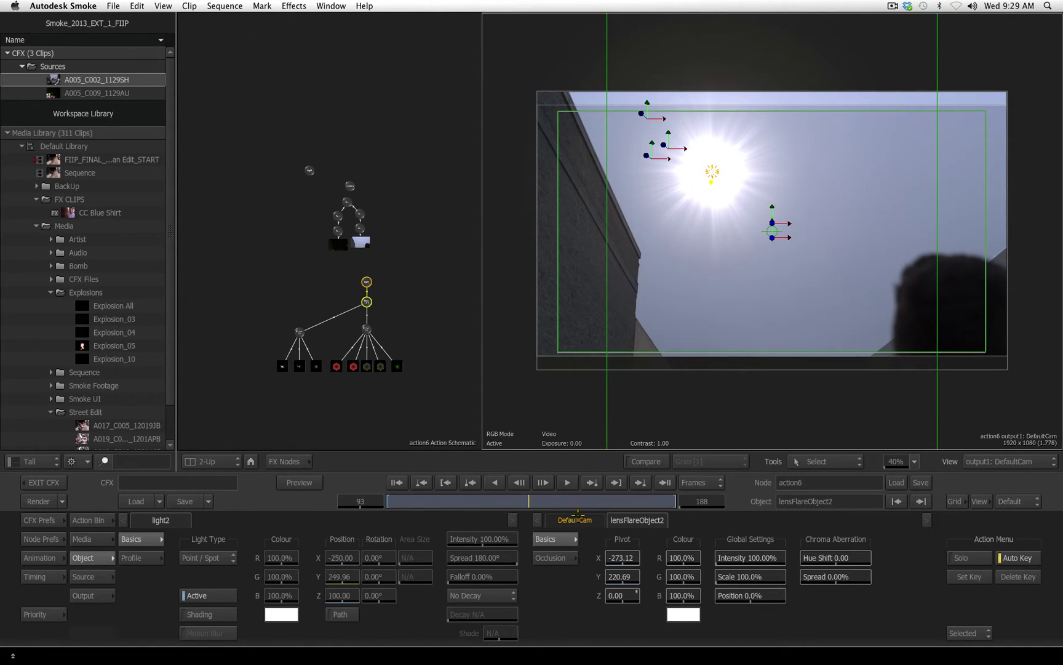
left_click(368, 501)
left_click(333, 467)
left_click(346, 476)
left_click(395, 471)
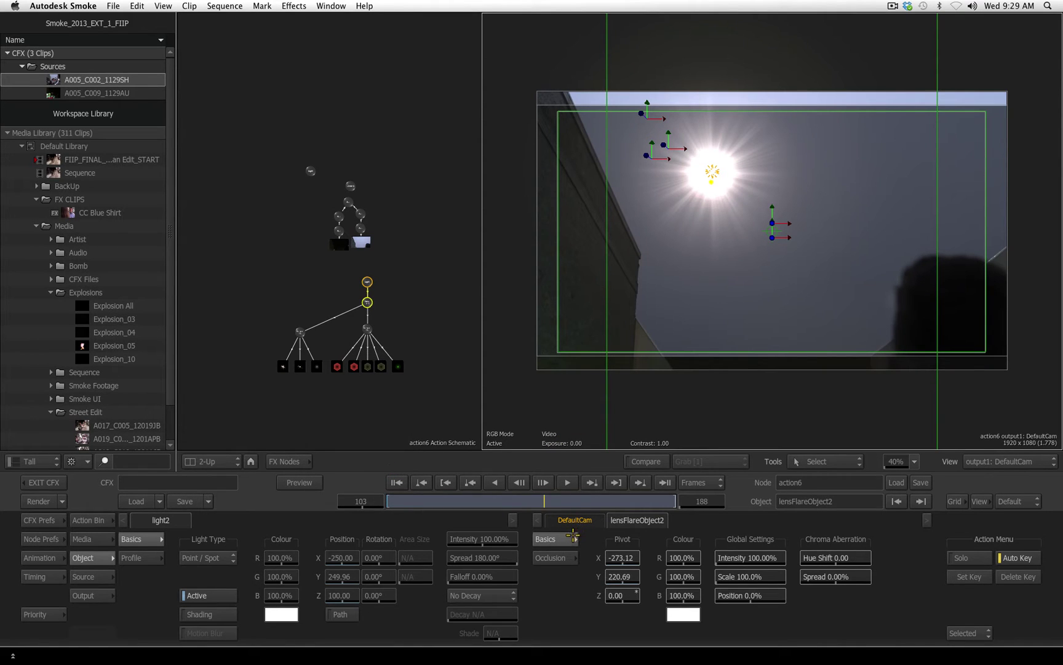
left_click_drag(344, 576, 254, 578)
left_click_drag(538, 499, 430, 237)
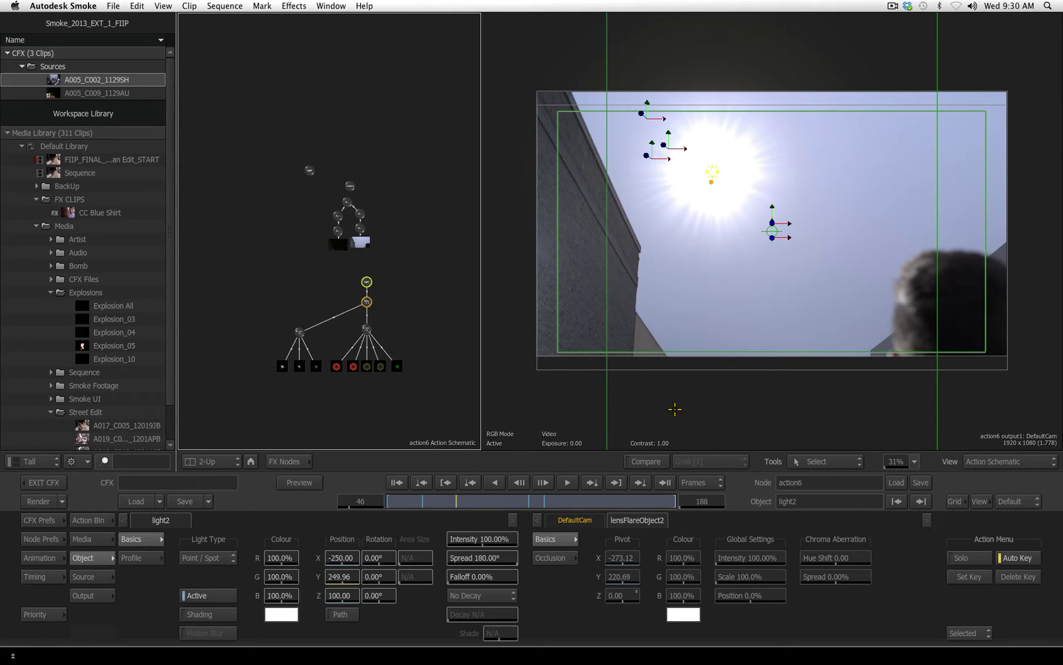
Import the 3DStudio sphere model into the Action scene and move its node branch clear of the lens flare branch
left_click(95, 520)
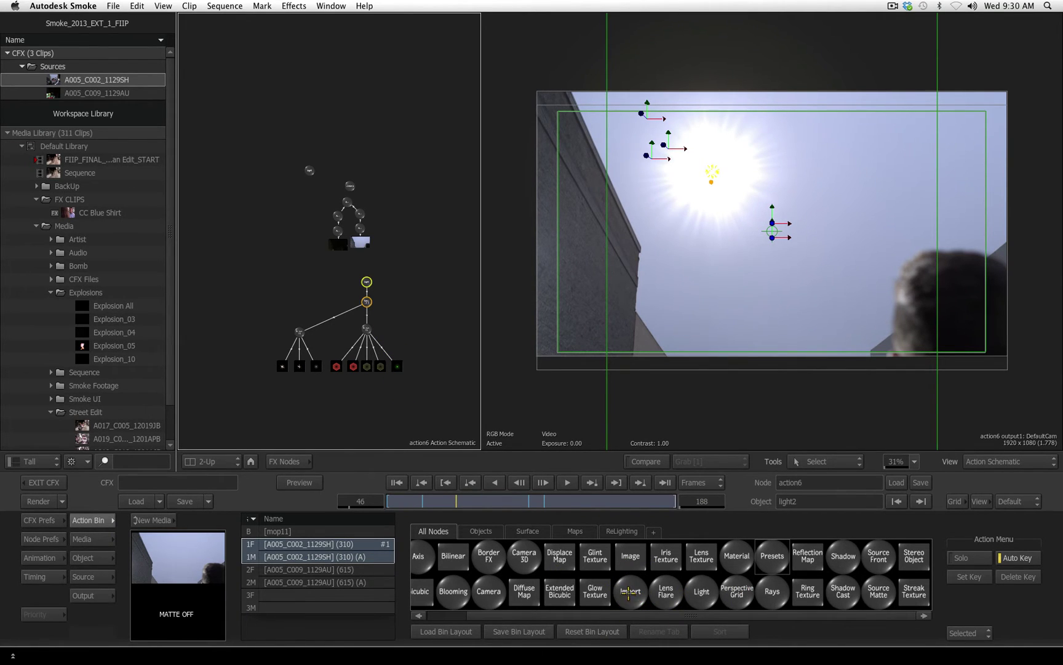
left_click(629, 592)
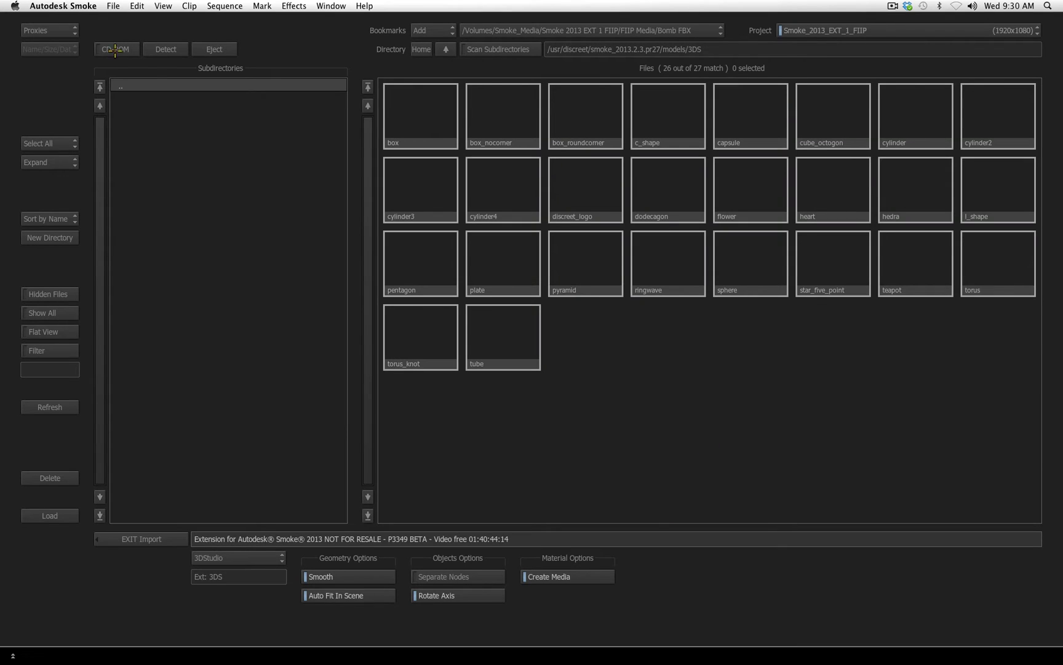
left_click(59, 26)
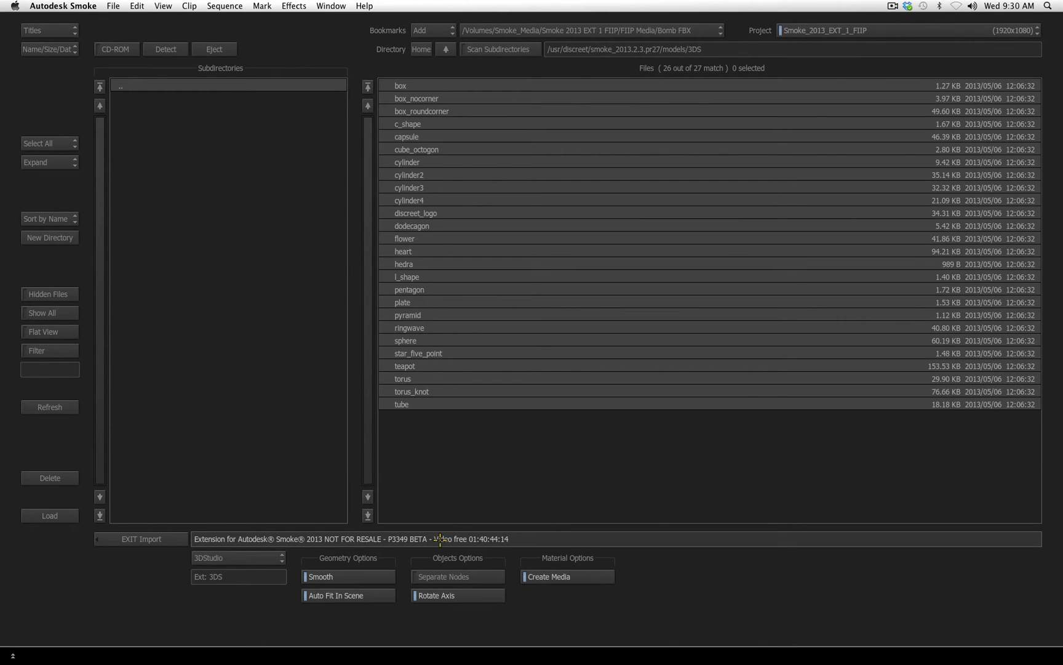
left_click(264, 558)
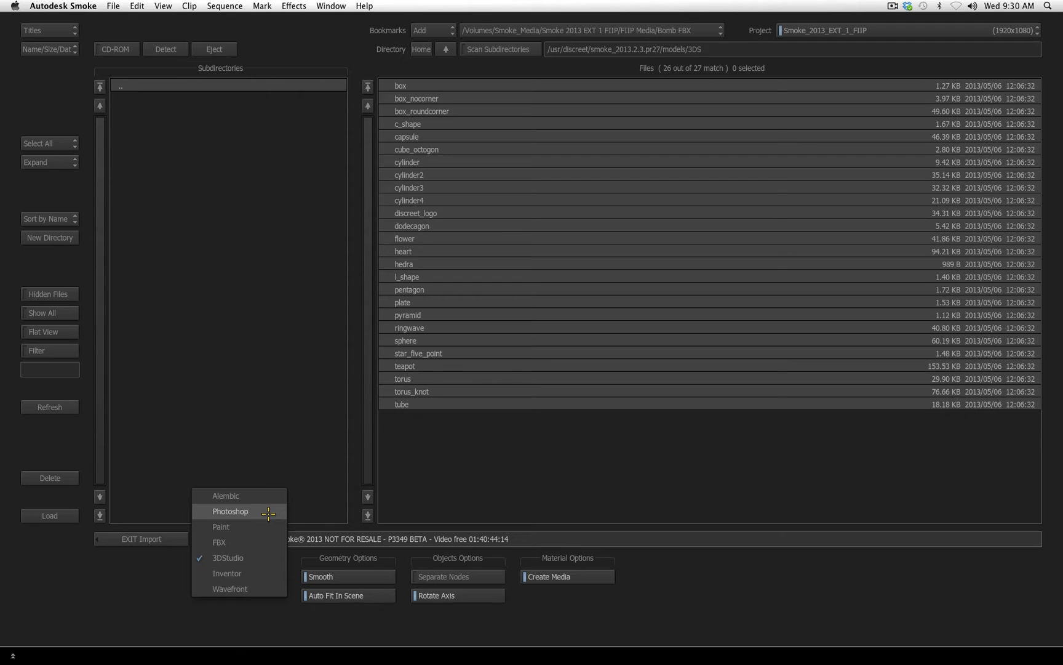
left_click(265, 556)
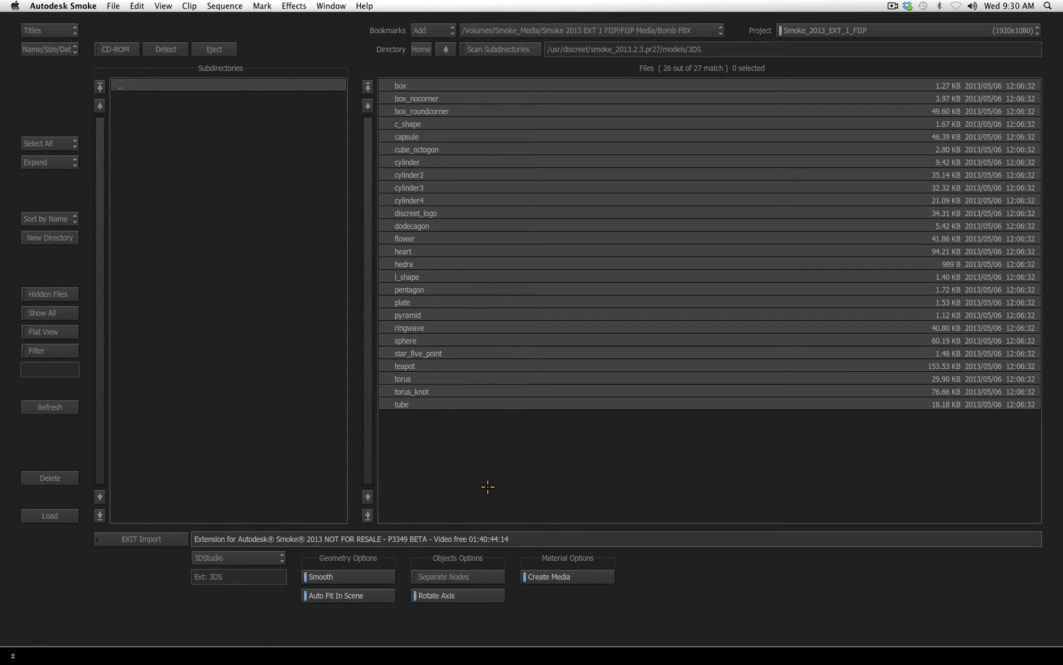
left_click(427, 342)
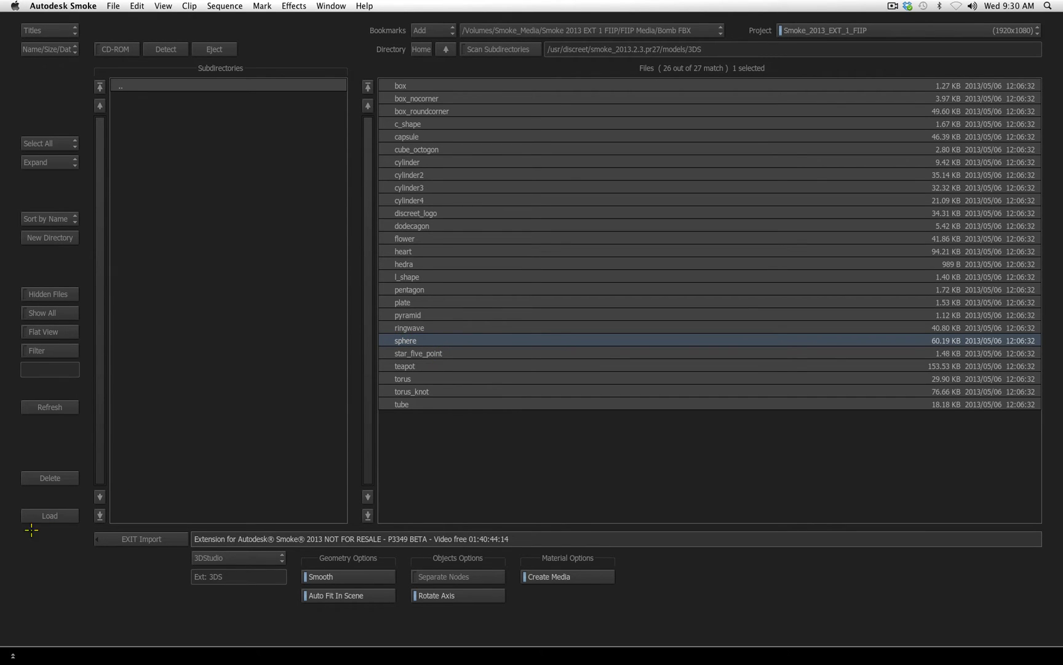
left_click(38, 516)
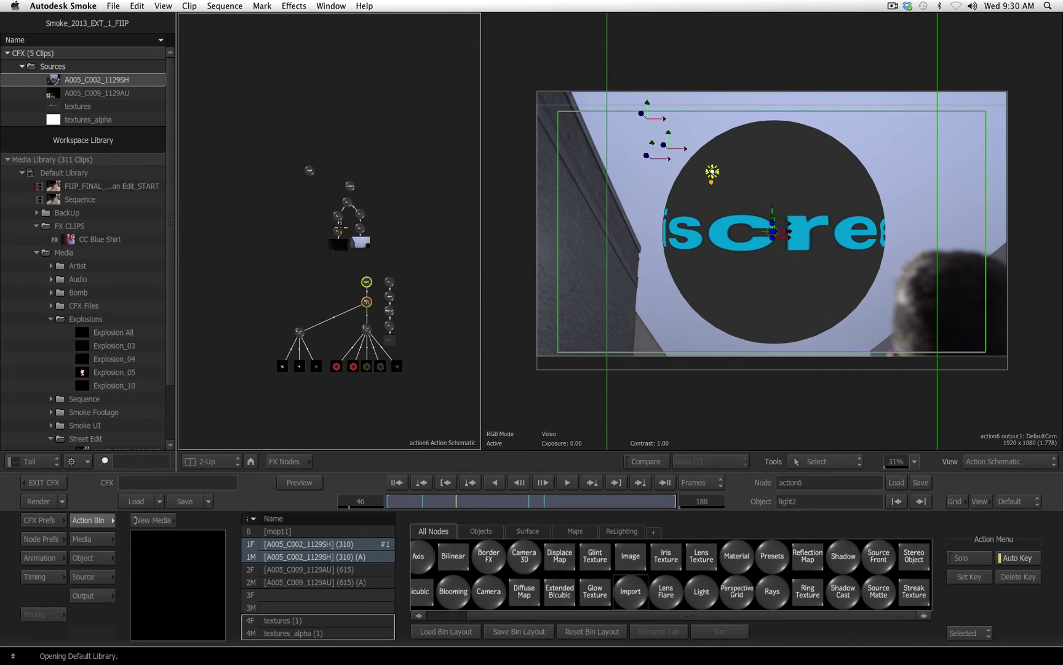
left_click_drag(391, 282, 438, 282)
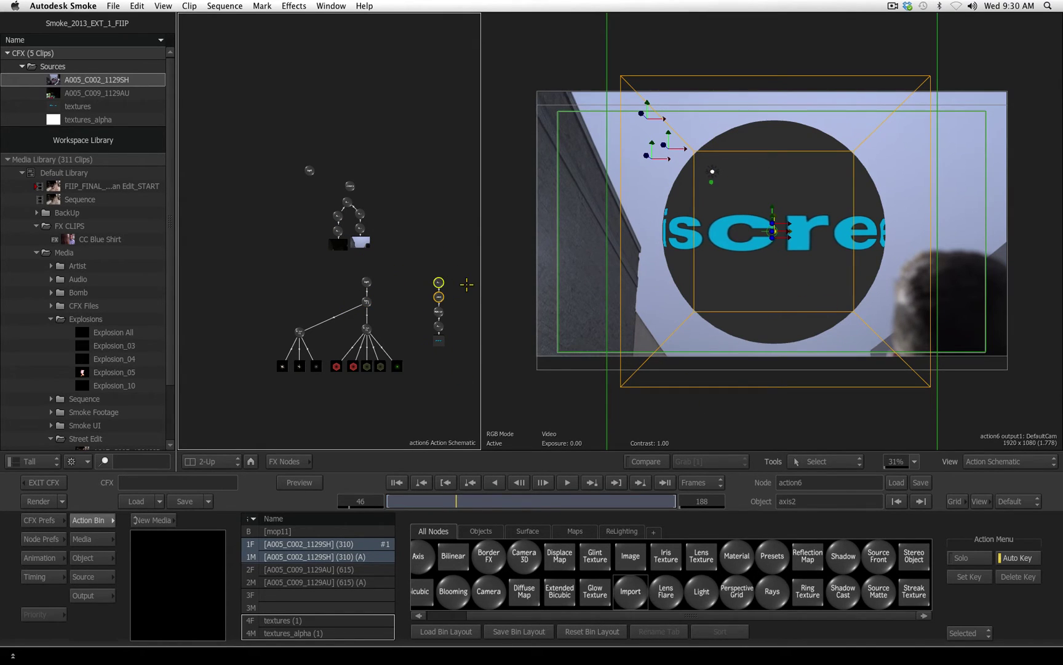
Test-rotate the sphere about Y in Solid and Original Wire display, undoing each rotation, and restore the Solid display
left_click(86, 557)
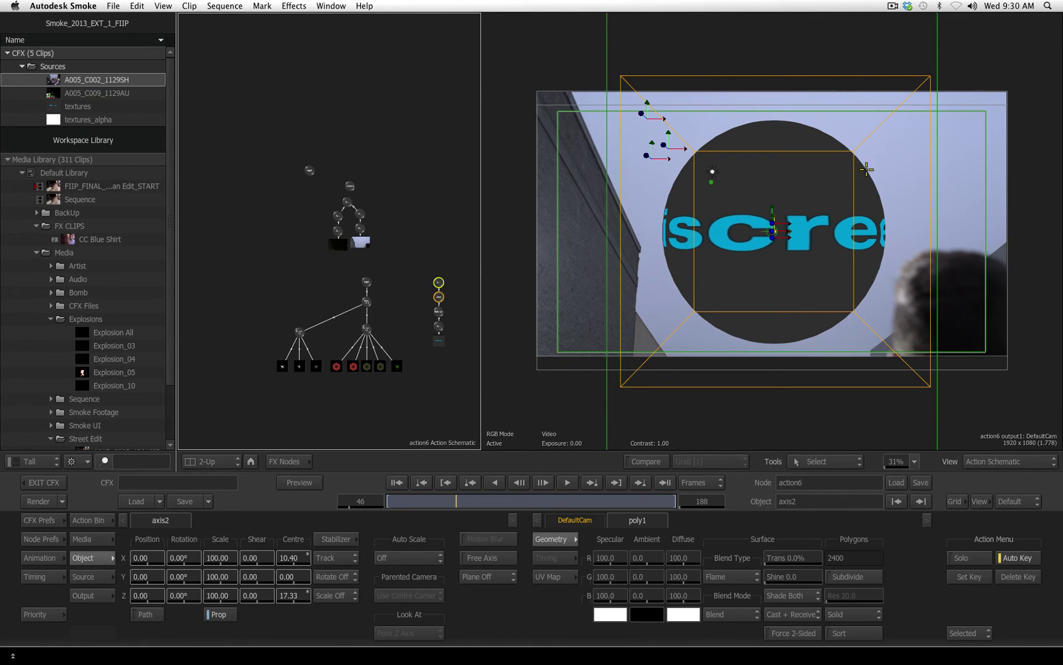
left_click_drag(176, 580, 231, 571)
key("super+z")
left_click(858, 616)
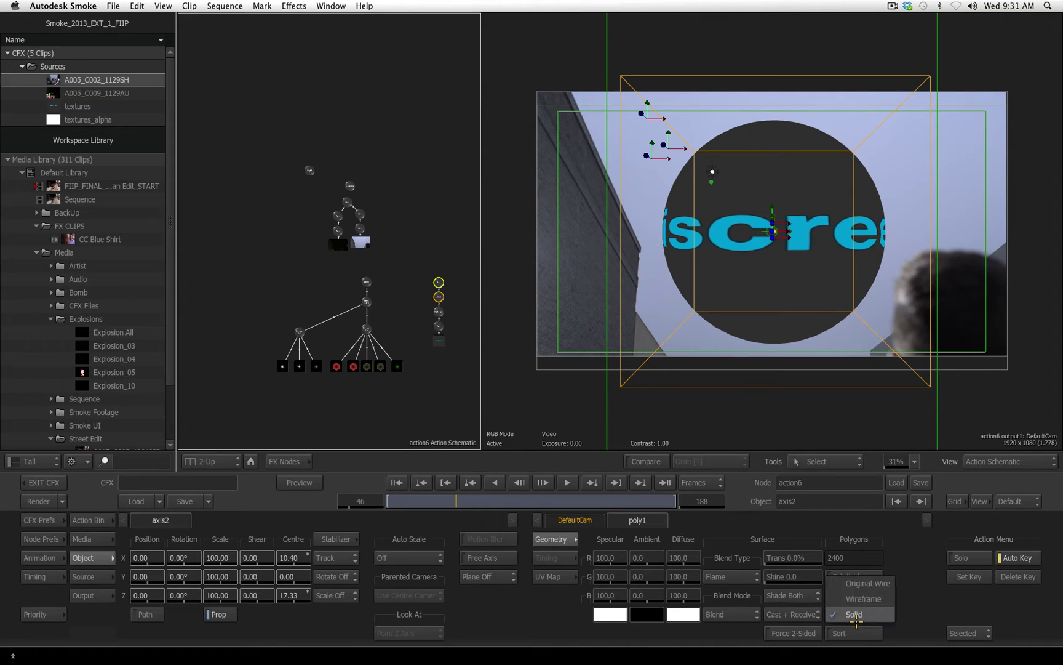
left_click(888, 582)
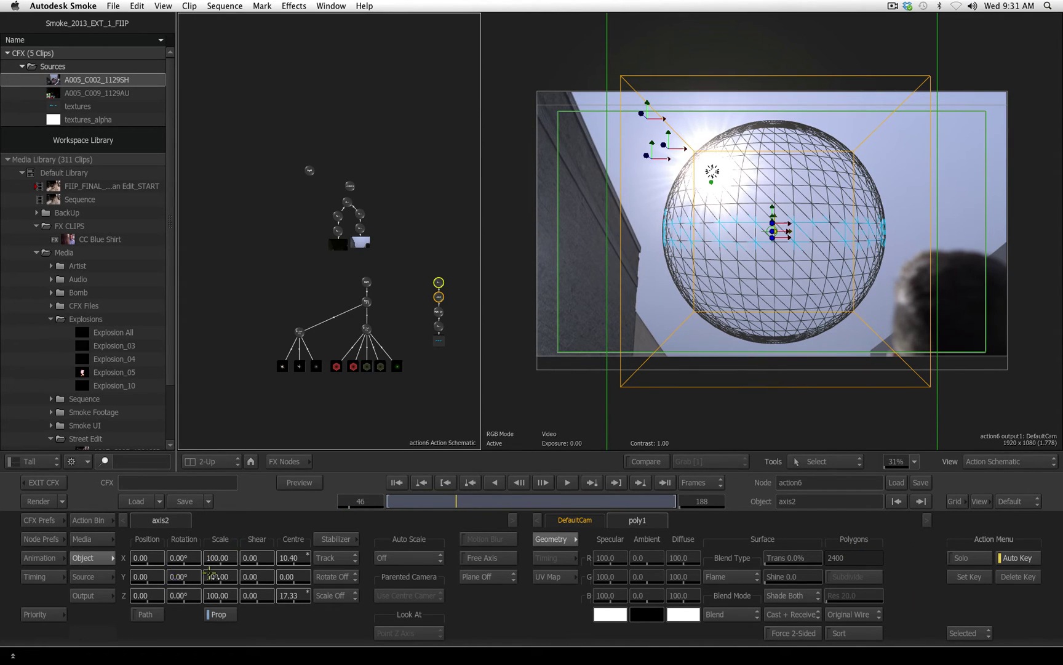
left_click_drag(182, 577, 235, 585)
key("super+z")
left_click(861, 609)
left_click(861, 643)
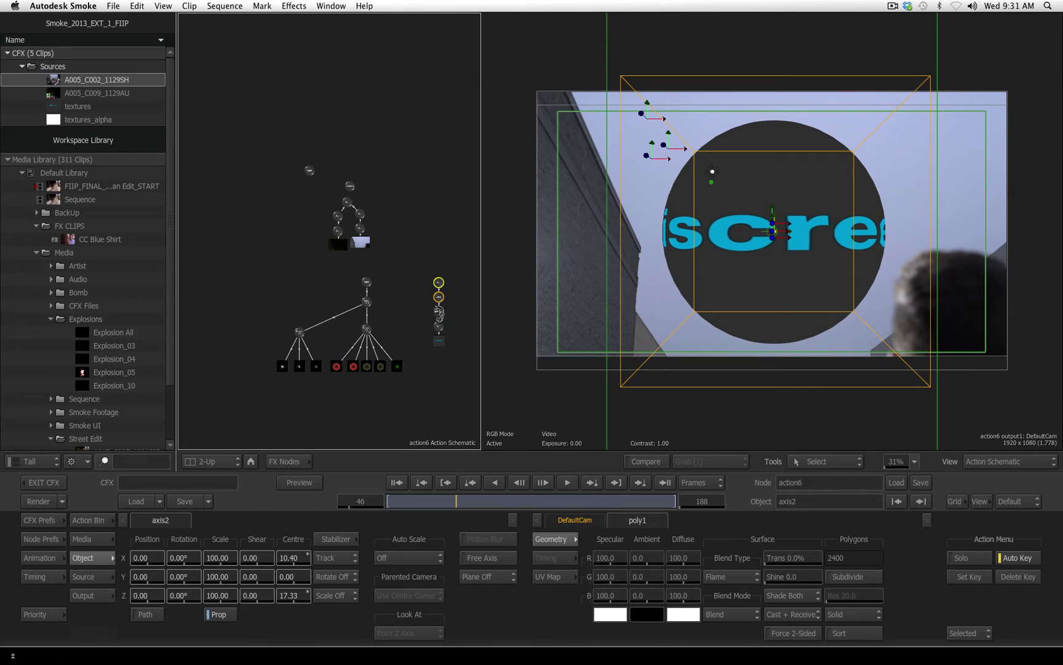
Delete the sphere's default texture nodes and add moon_map from the library's Textures folder to the Action schematic
left_click(437, 312)
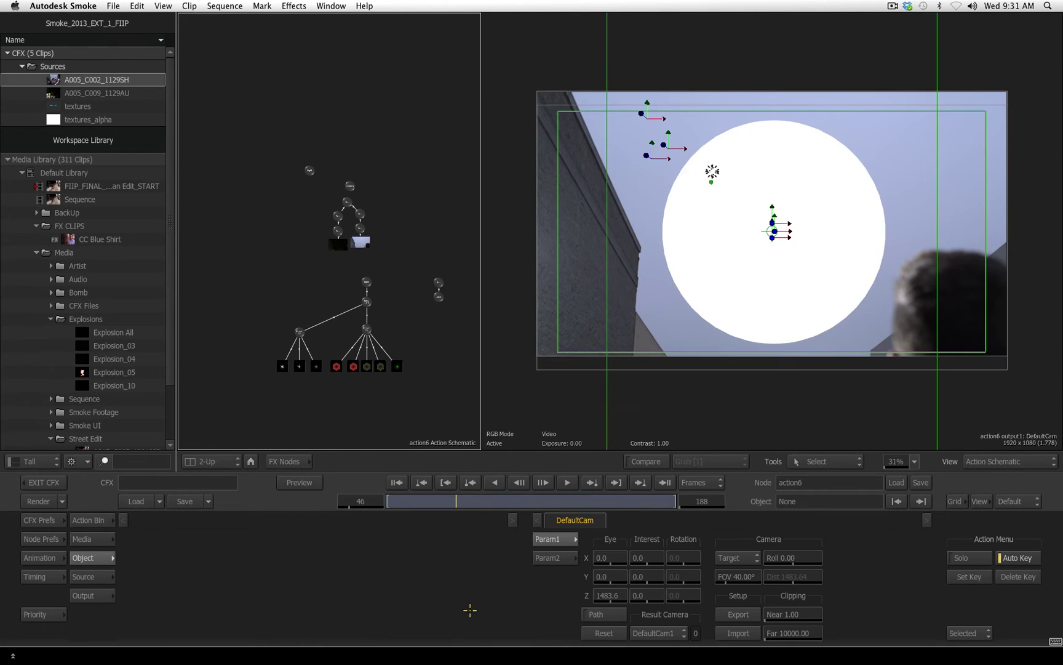
key("Delete")
left_click(58, 318)
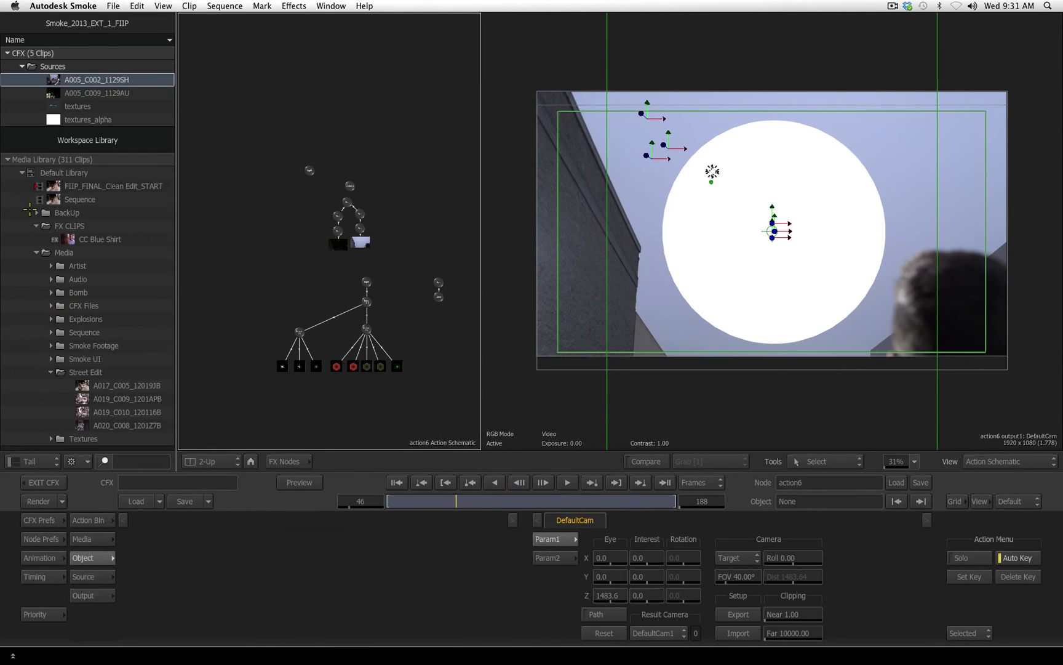
left_click(37, 225)
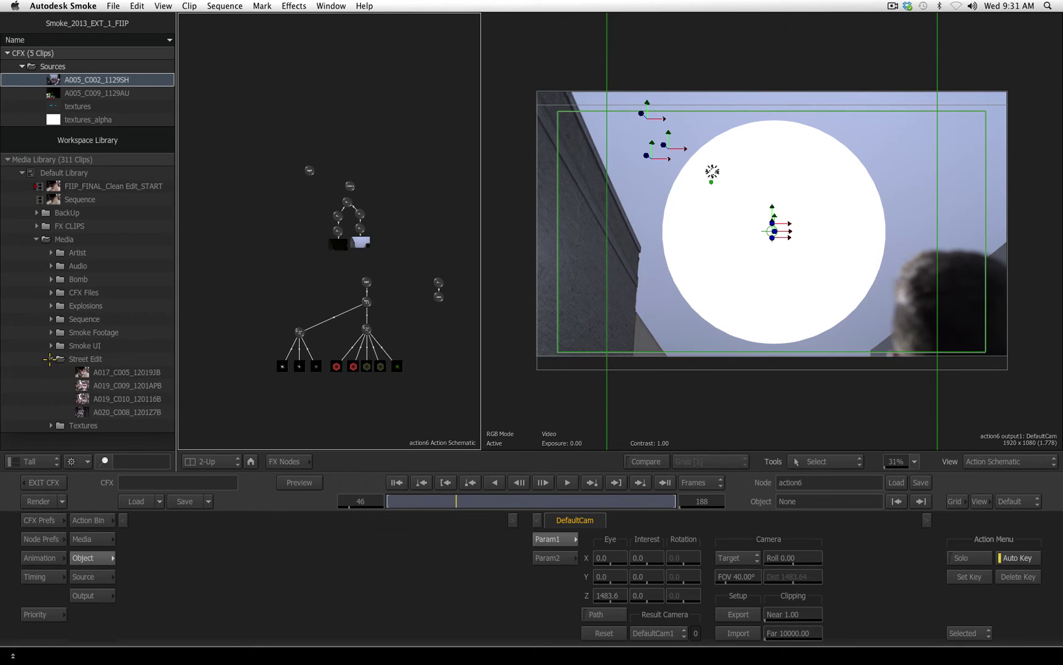
left_click(50, 358)
left_click(50, 372)
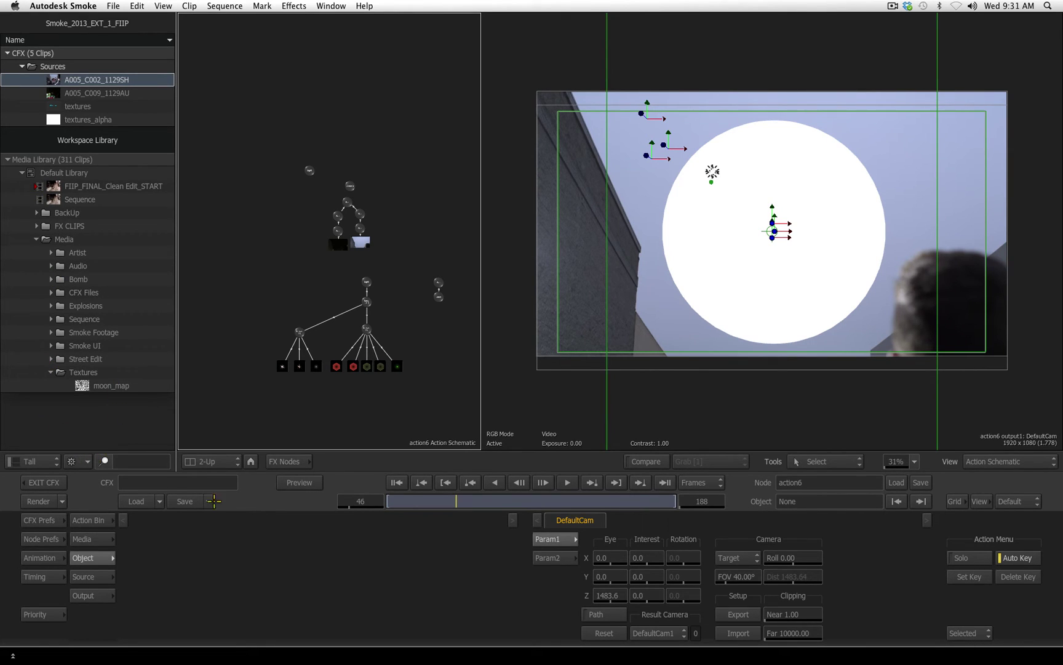
left_click(99, 387)
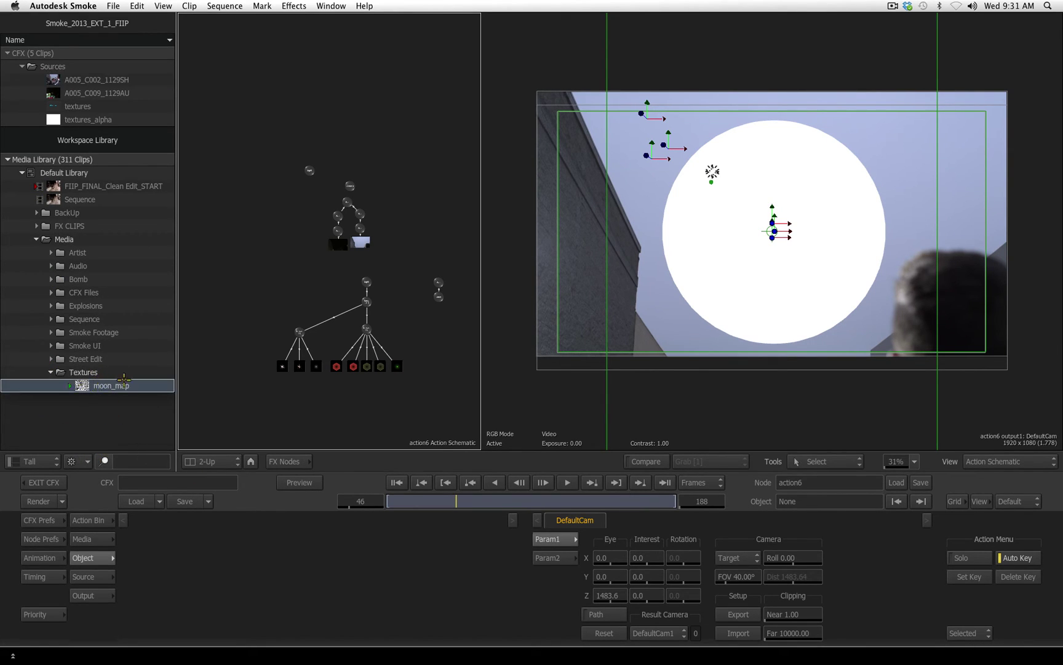
left_click_drag(111, 385, 240, 245)
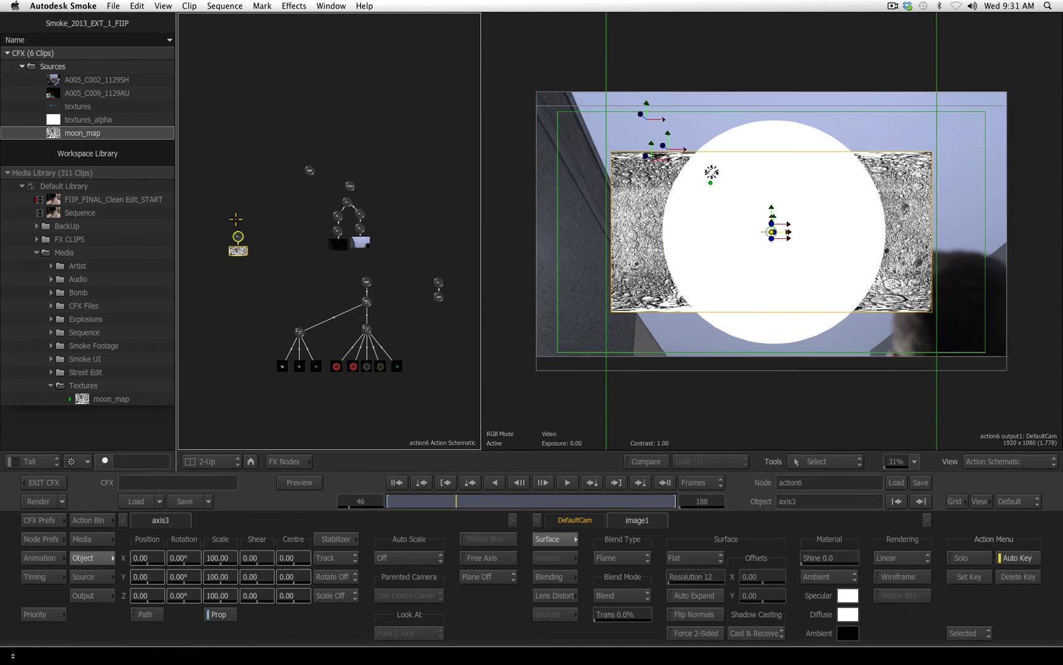
Try moving the moon_map image to a Z position of 542.00 and a Y position of -62.00
left_click_drag(148, 595, 275, 542)
left_click_drag(140, 575, 209, 580)
key("super+z")
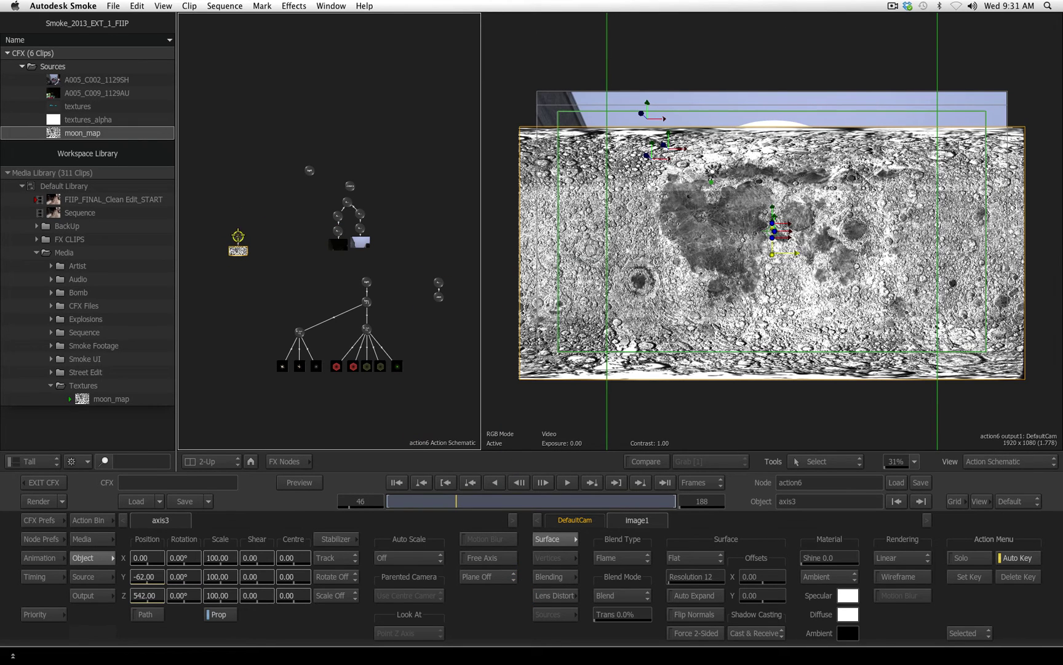
Remove the moon_map image and its axis from the schematic and set the moon_map media to Matte Off
left_click_drag(238, 236, 251, 334)
left_click_drag(255, 450, 254, 456)
left_click(91, 538)
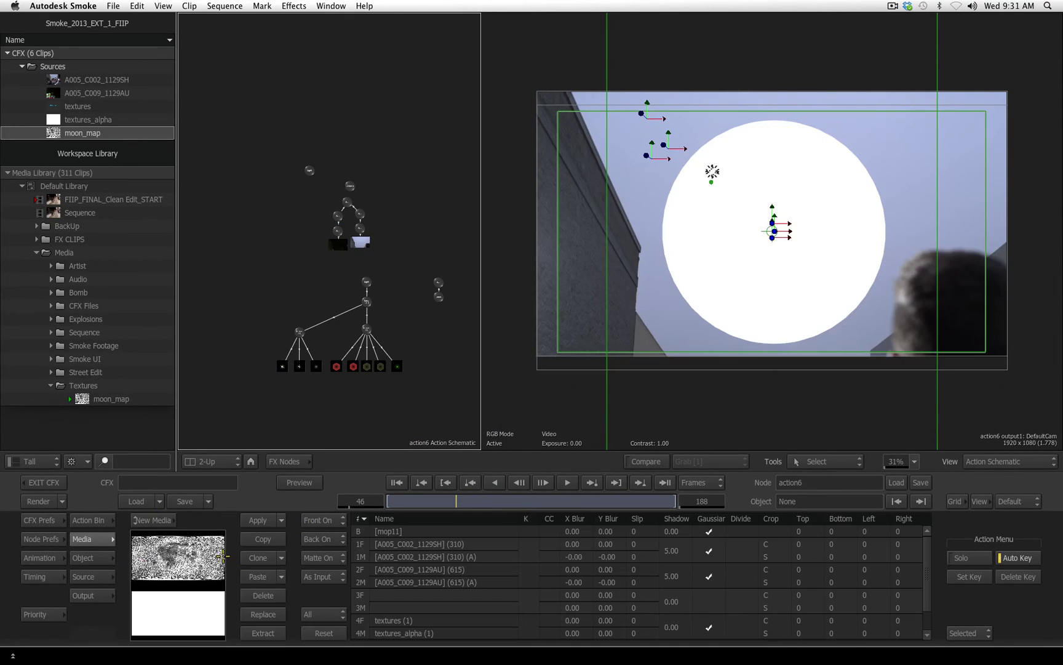
left_click(325, 559)
left_click(336, 571)
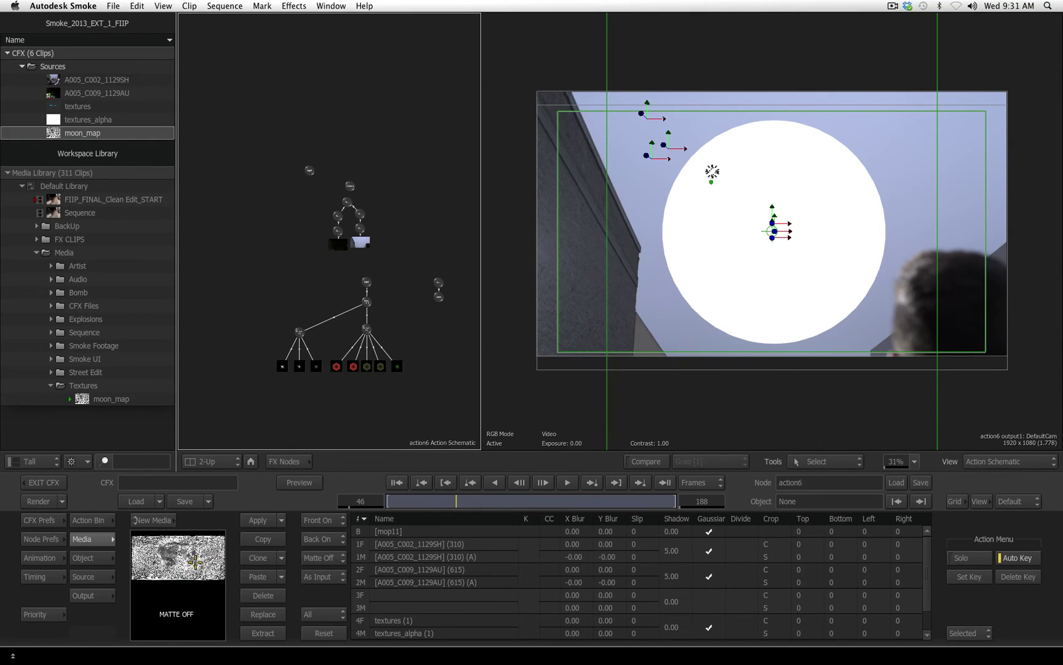
Apply the moon_map media to the sphere geometry as a Diffuse Map
left_click(88, 520)
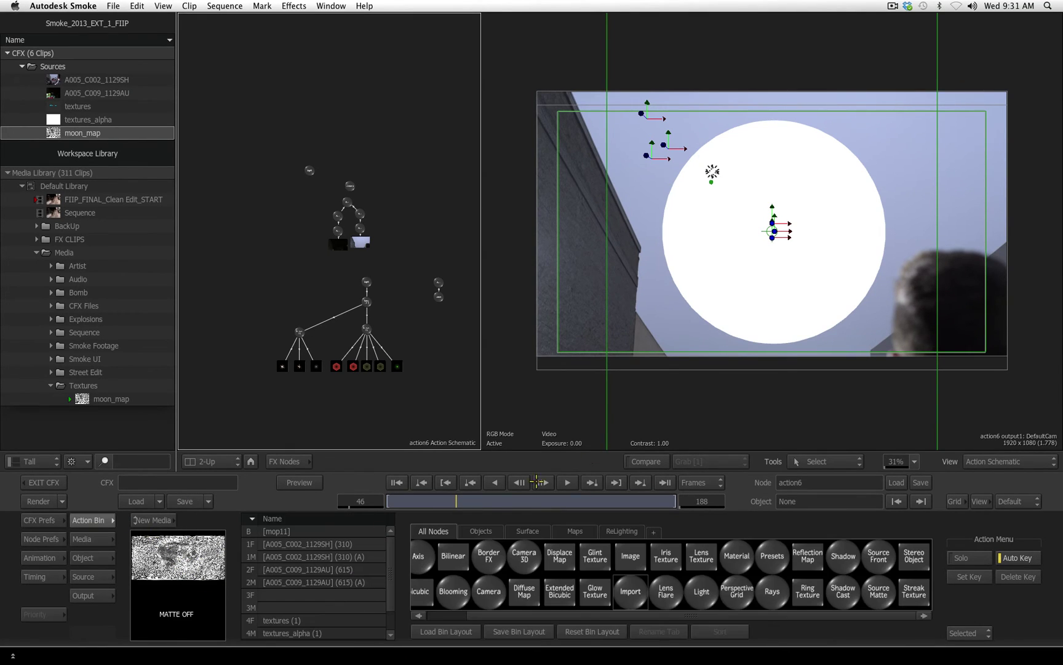
left_click(437, 300)
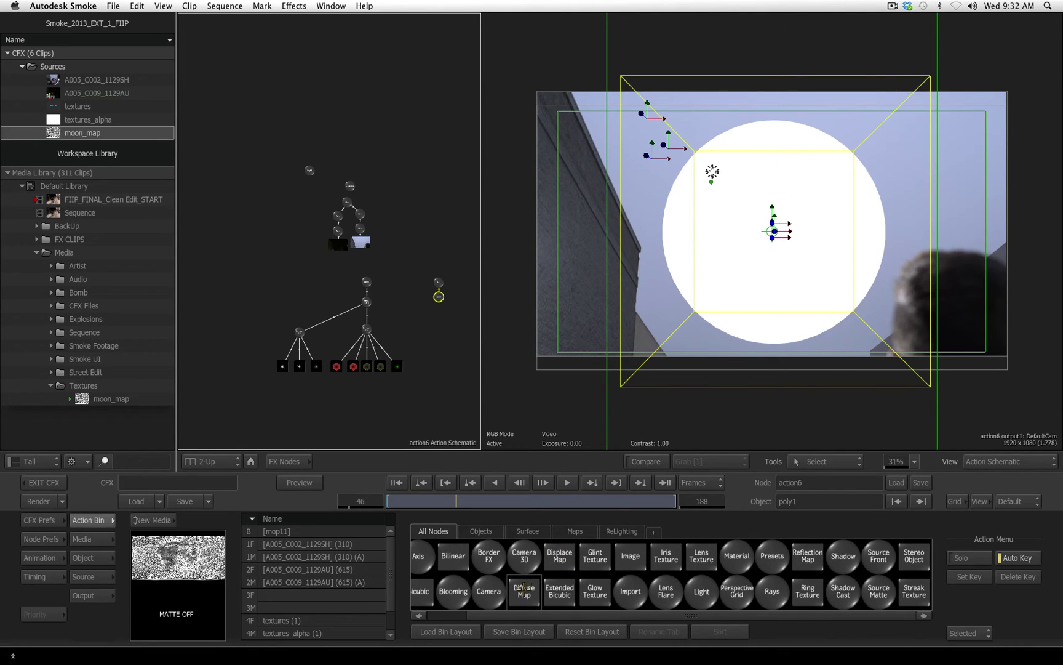
left_click_drag(524, 589, 450, 409)
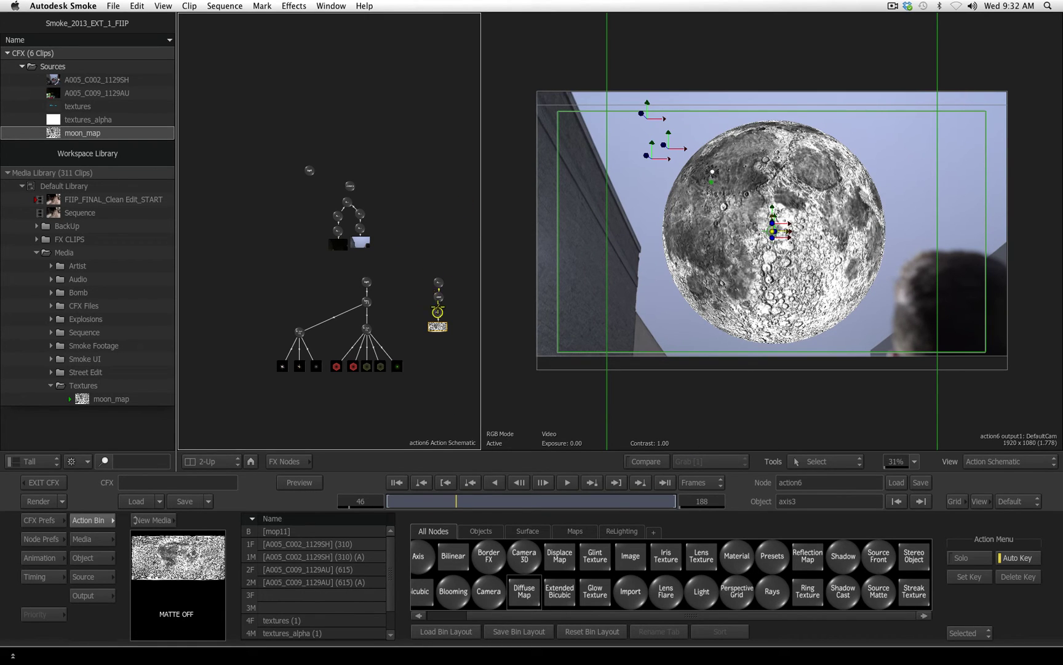
Set the sphere's diffuse map to Mirror Repeat and check its mapping options
double_click(438, 312)
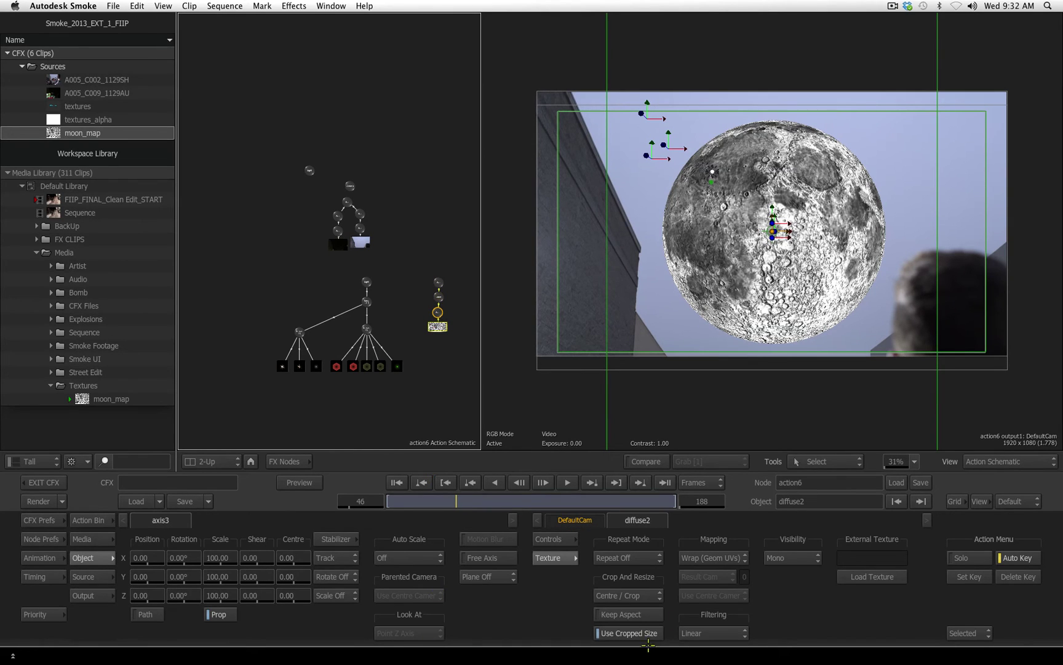
left_click(641, 560)
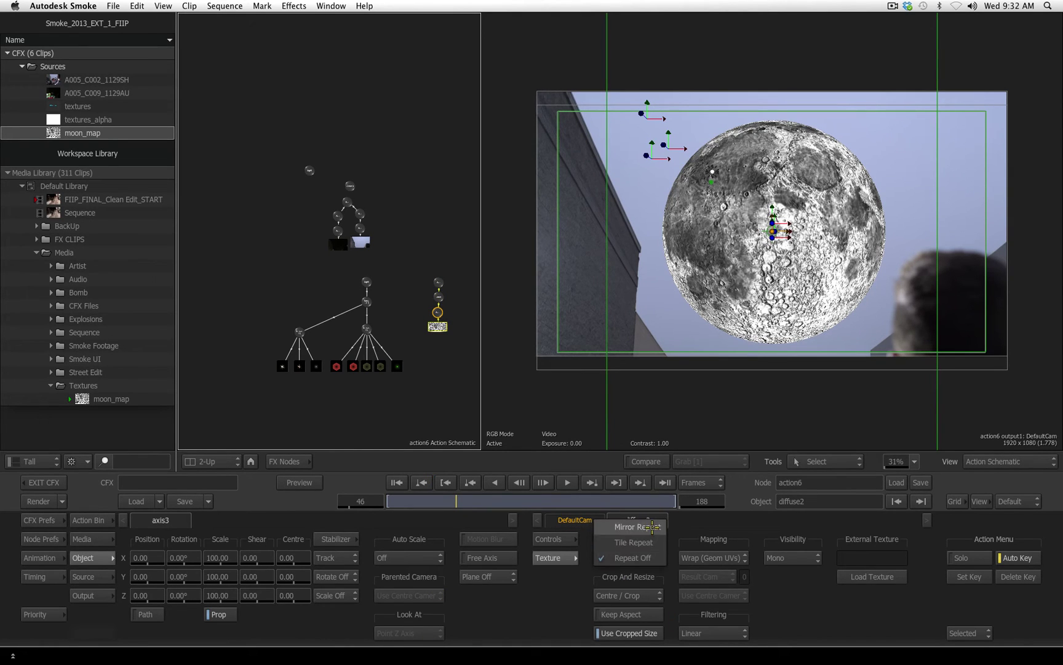
left_click(633, 524)
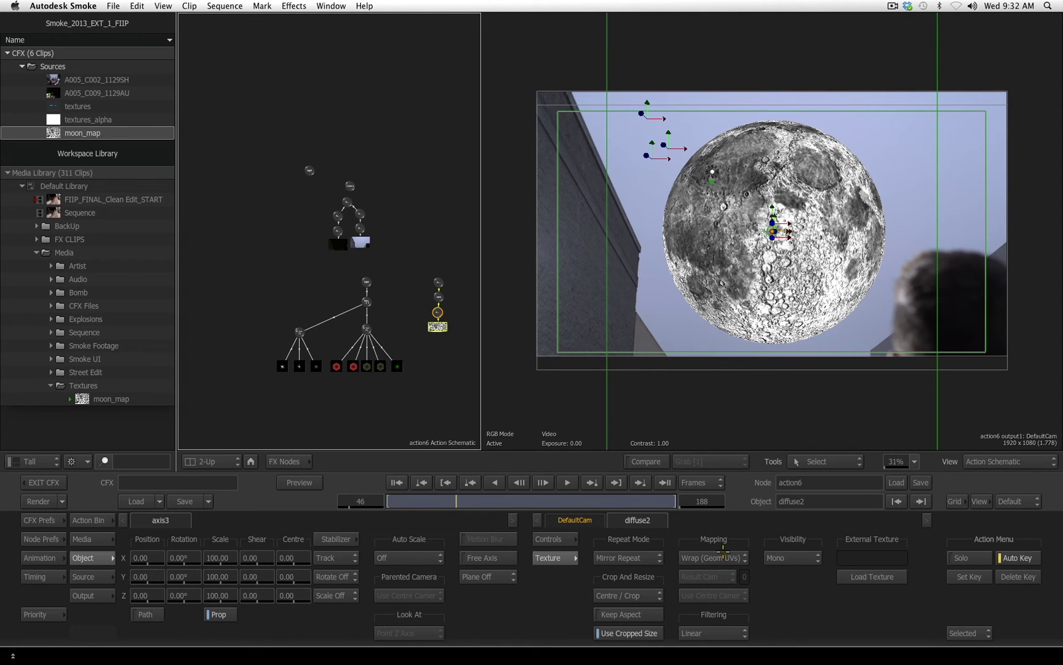
left_click(725, 553)
left_click(817, 601)
Try moving the moon sphere's axis to an X position of 149.00
left_click(439, 282)
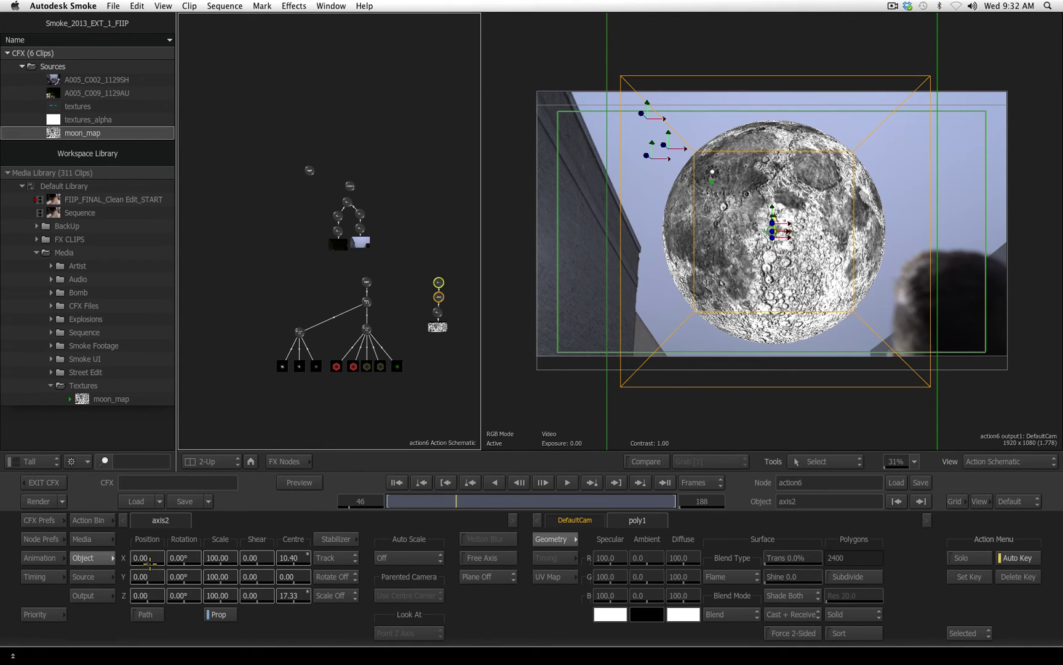
left_click_drag(147, 558, 228, 557)
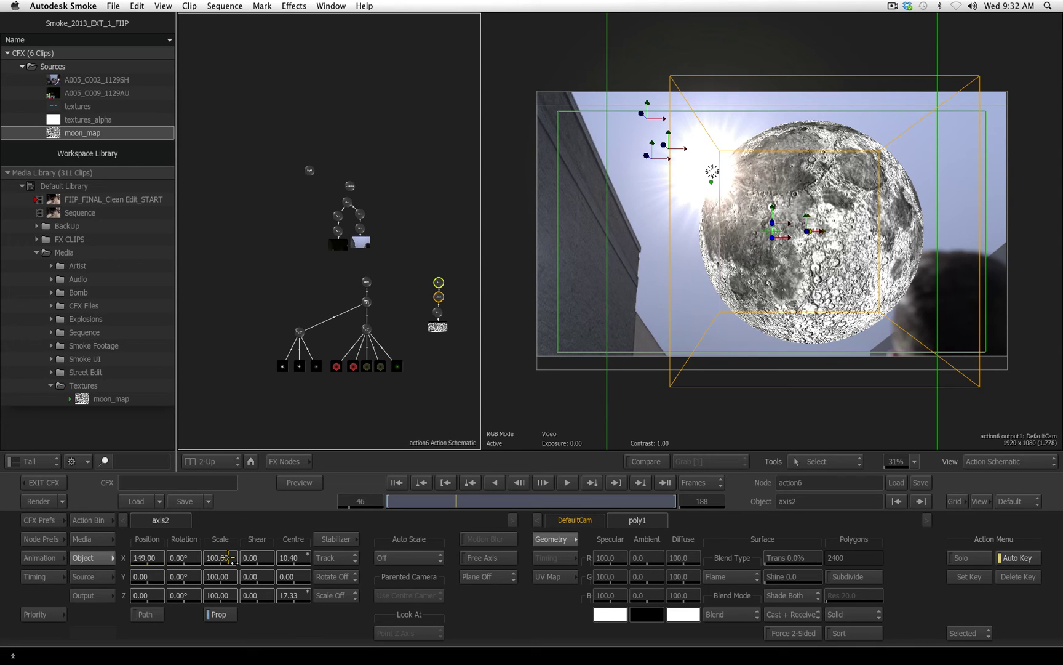
Orbit the camera around the moon sphere to inspect it in 3D space, and reset the default camera
left_click(769, 422)
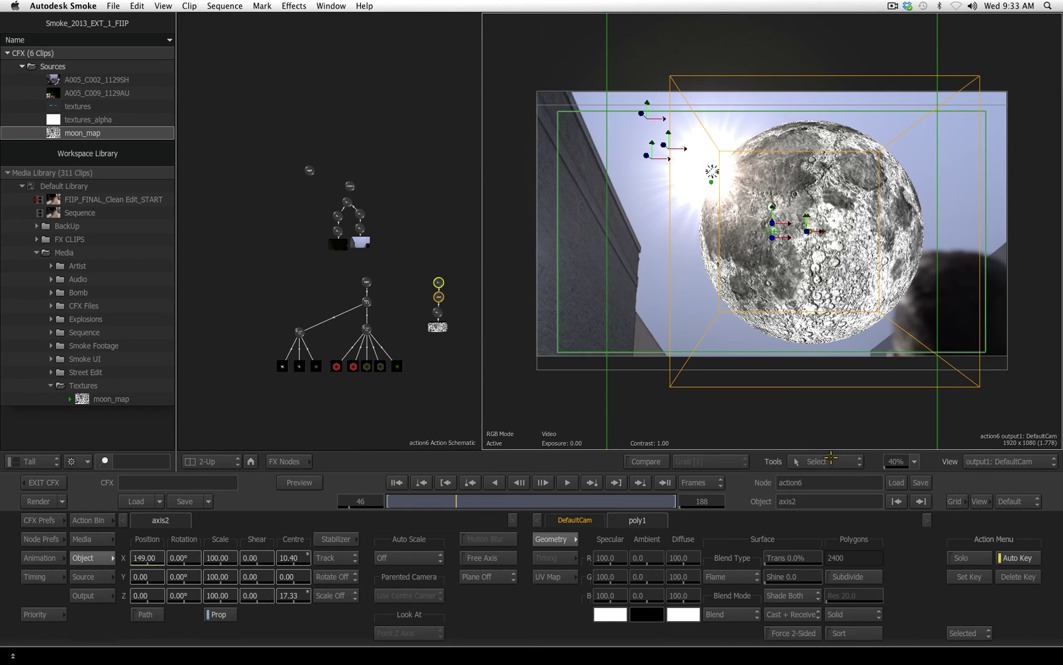
left_click(828, 461)
left_click(822, 163)
left_click_drag(709, 252, 544, 331)
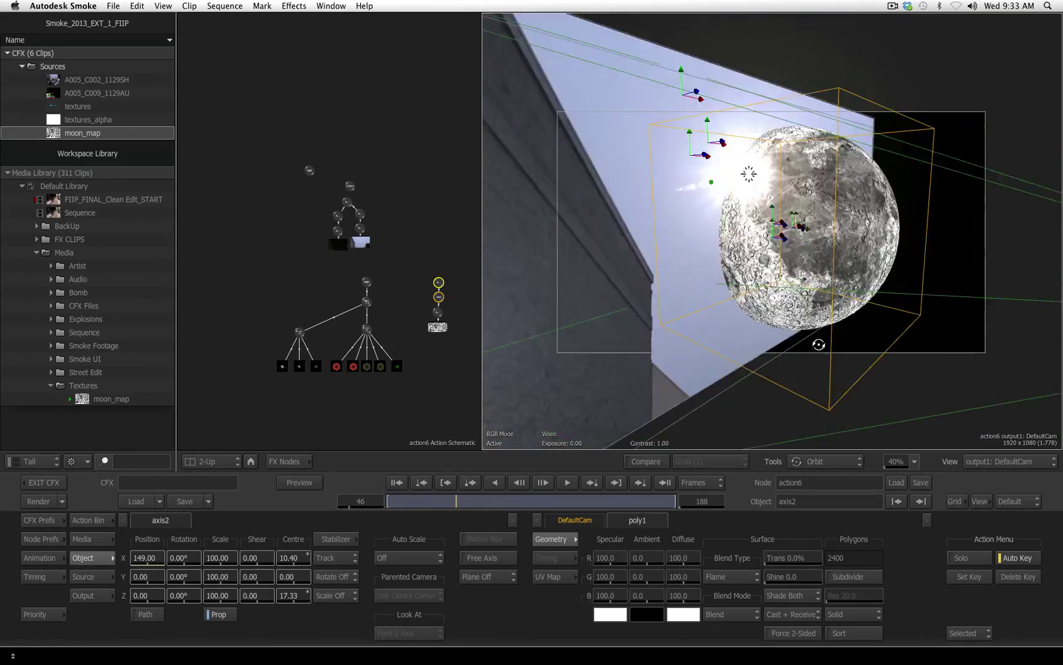
left_click_drag(939, 342, 148, 306)
left_click(842, 461)
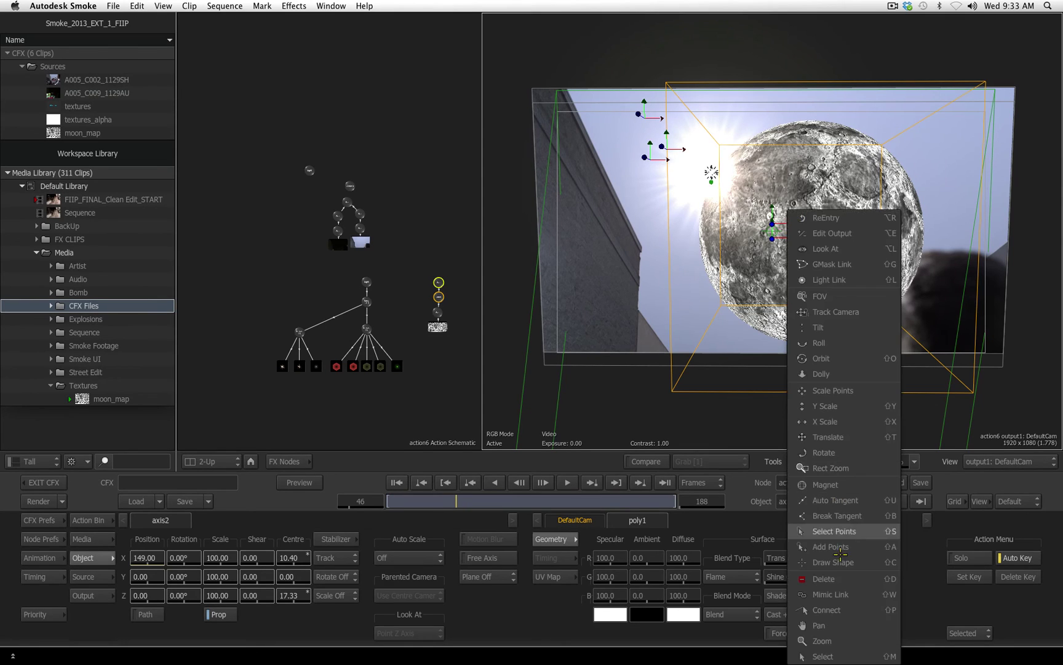
left_click(843, 642)
left_click(575, 520)
left_click(609, 634)
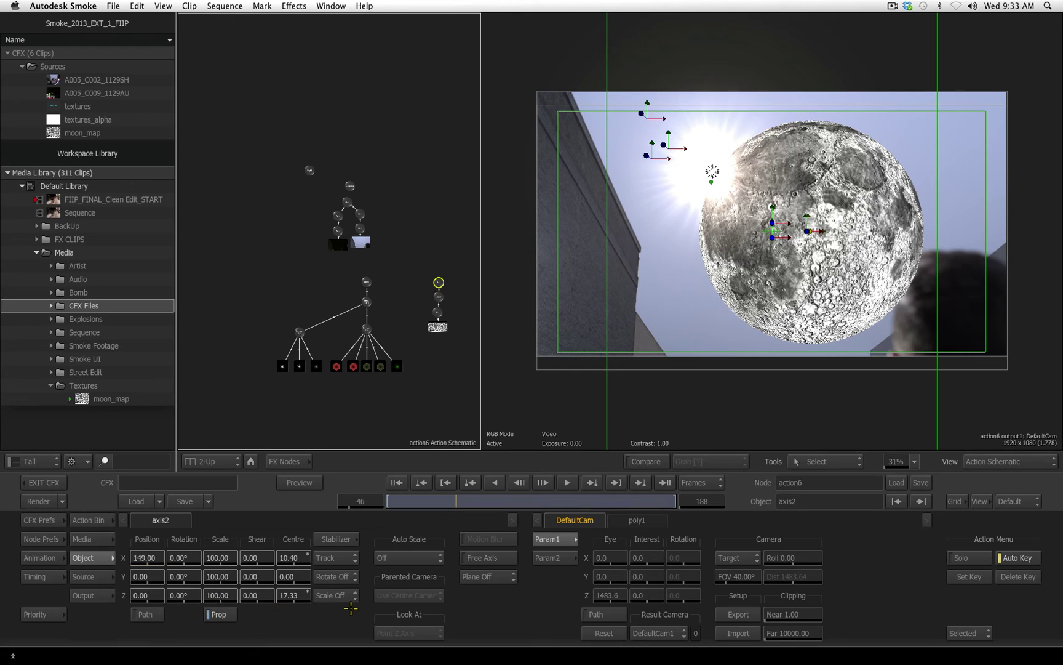
Scale the moon sphere proportionally to 25.00 and place it below the picture at X 404.00, Y -762.00
left_click(219, 595)
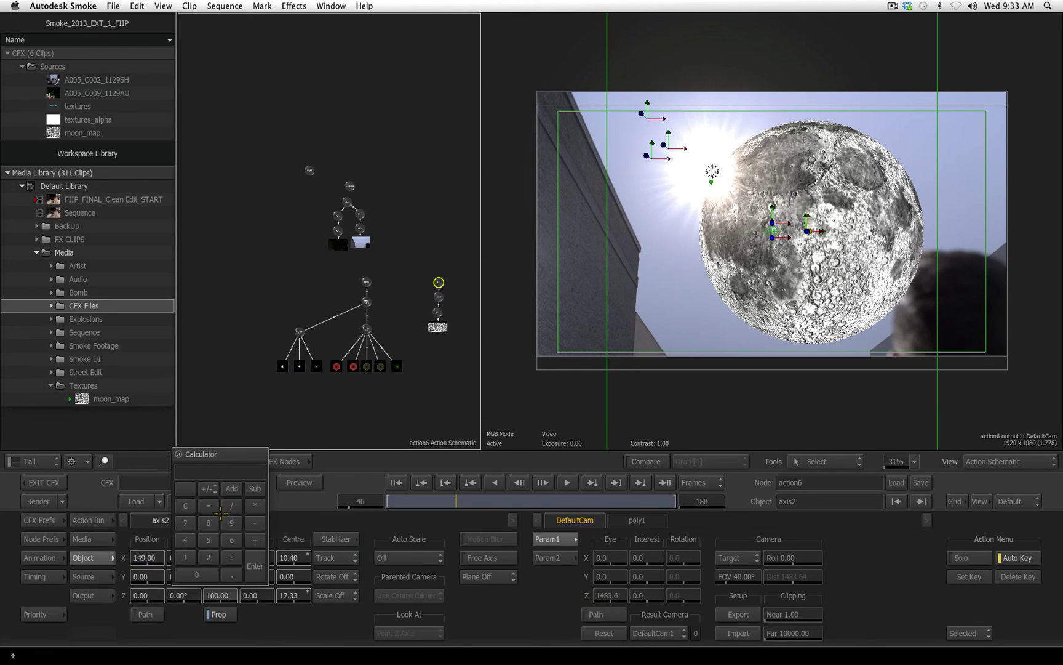
left_click(253, 563)
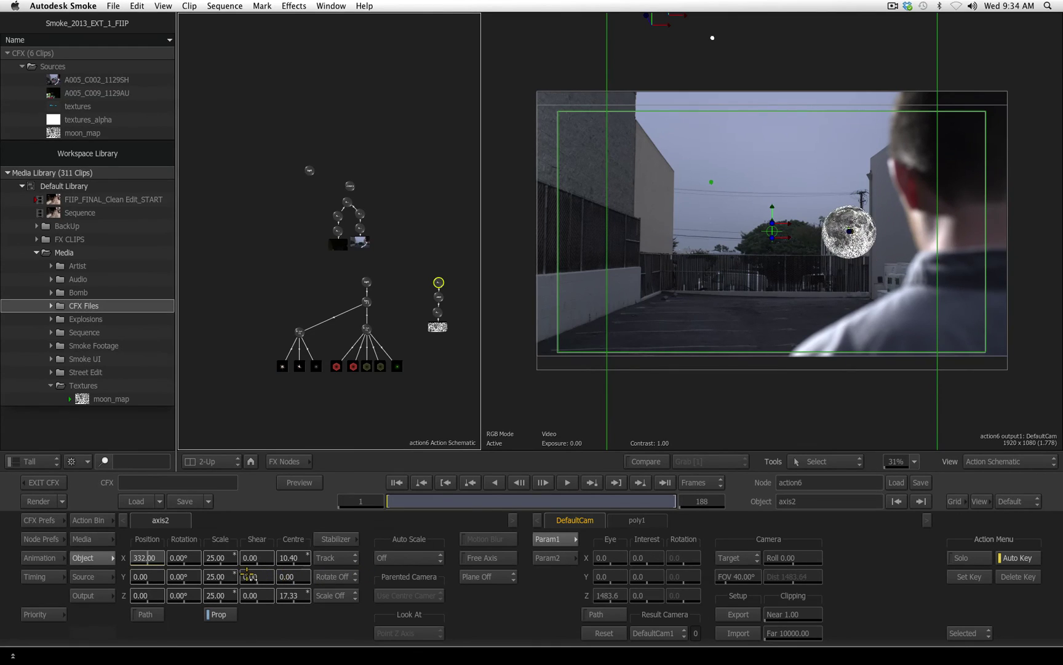
left_click_drag(146, 557, 212, 553)
left_click_drag(109, 581, 203, 577)
Key the moon's position at frame 90, and raise it to a Y position of 264.00 at frame 103
left_click(361, 500)
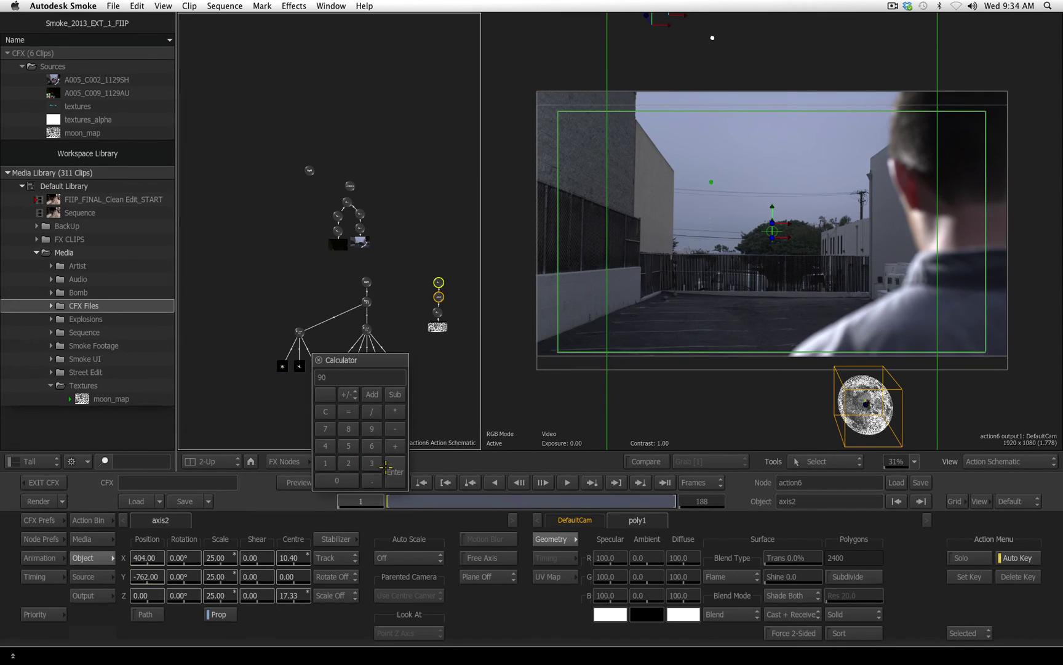
left_click(385, 468)
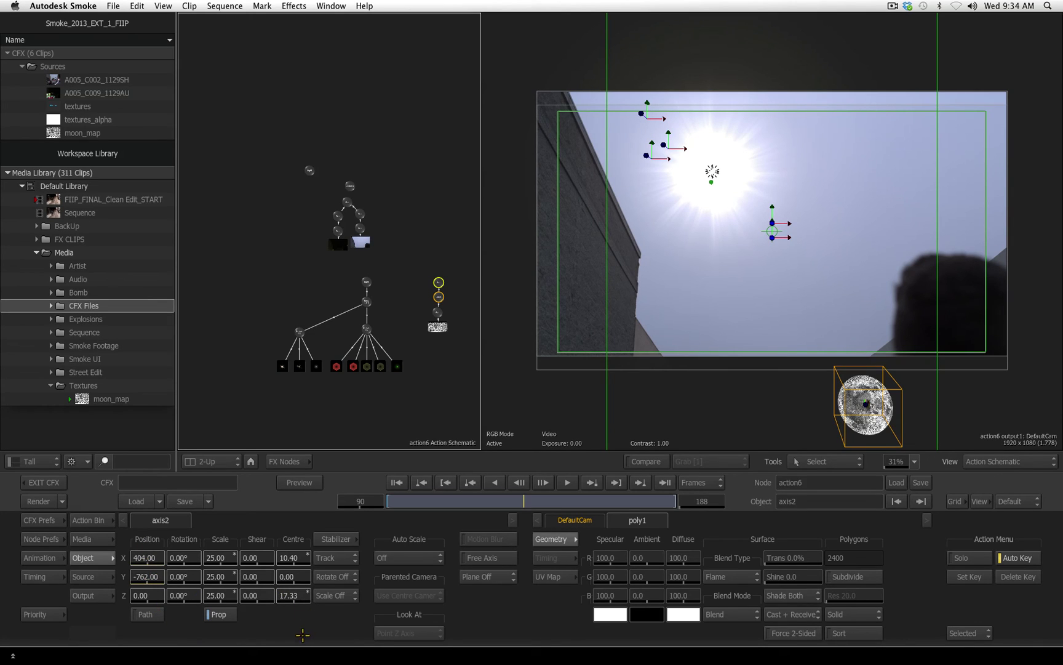
left_click(361, 501)
type("103")
key("Return")
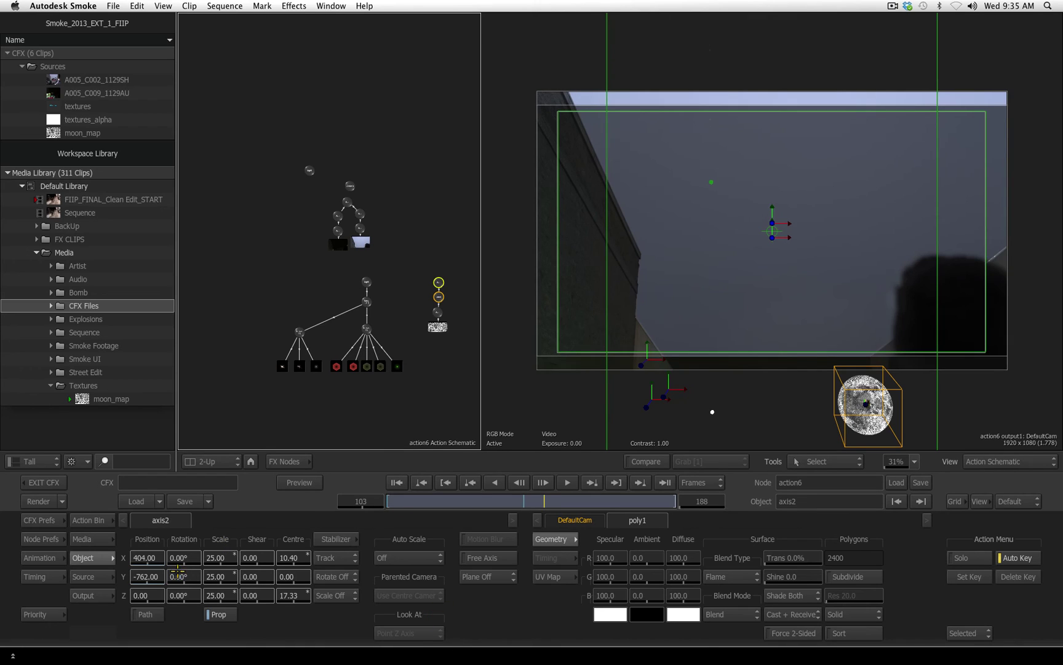
left_click_drag(145, 576, 637, 582)
Hold the moon's position with a key at frame 115, and animate it out of the picture at frame 135
left_click(360, 501)
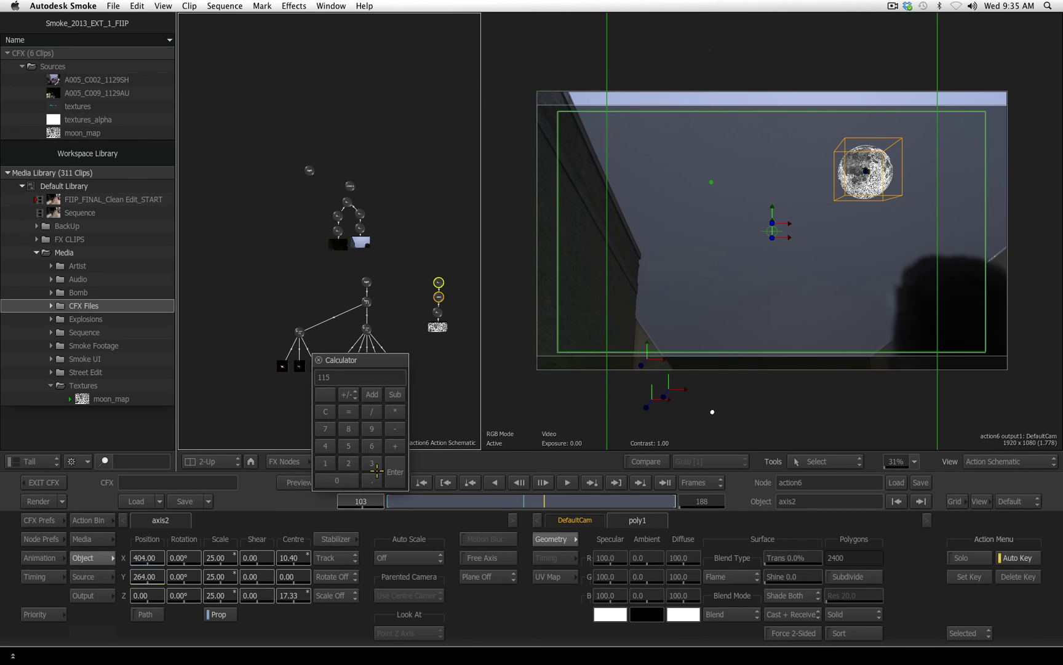
left_click(383, 474)
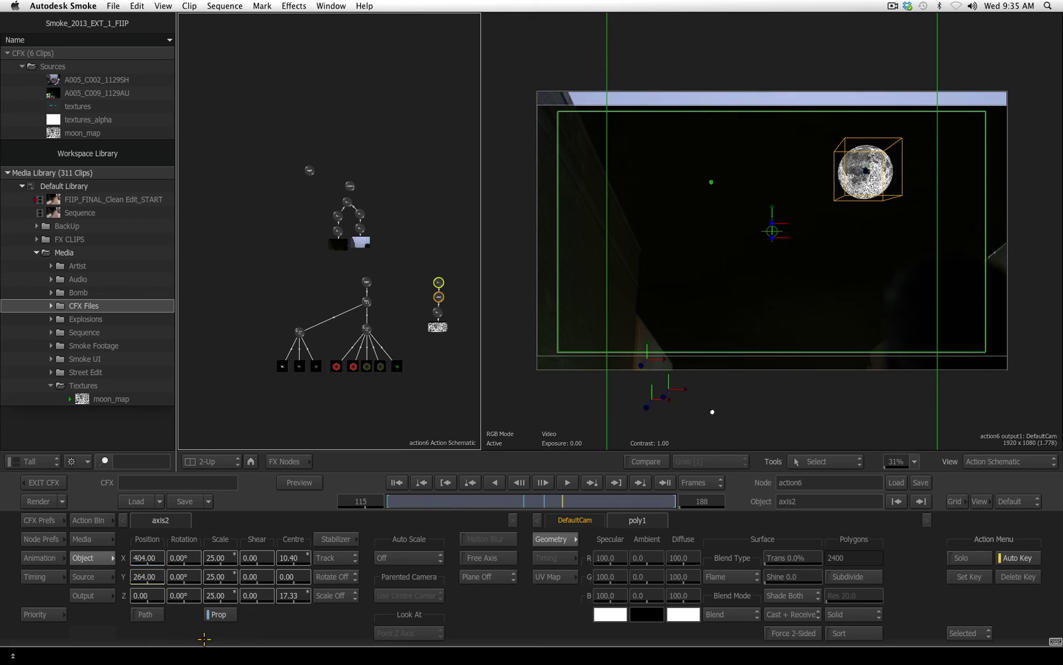
left_click(364, 499)
left_click(406, 474)
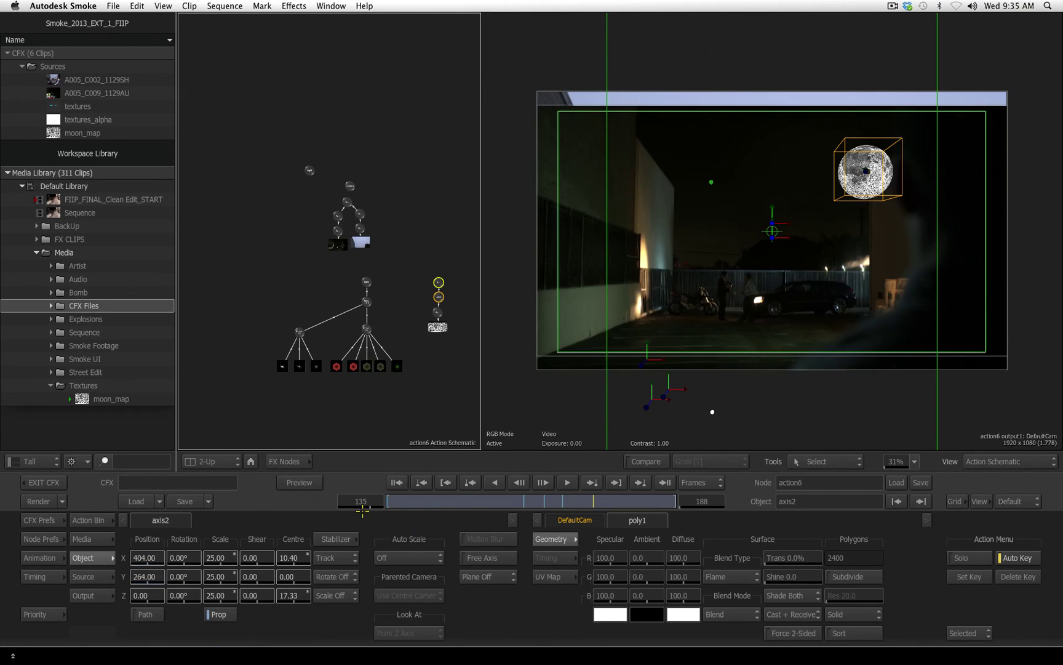
left_click_drag(234, 561, 501, 533)
Scrub through the moon's animation and return to the first frame
left_click_drag(593, 499, 364, 499)
left_click_drag(537, 489, 364, 514)
left_click(396, 482)
Return to the ConnectFX schematic, select the A005_C002_1129SH output clip, render the effect and exit to the timeline
key("Escape")
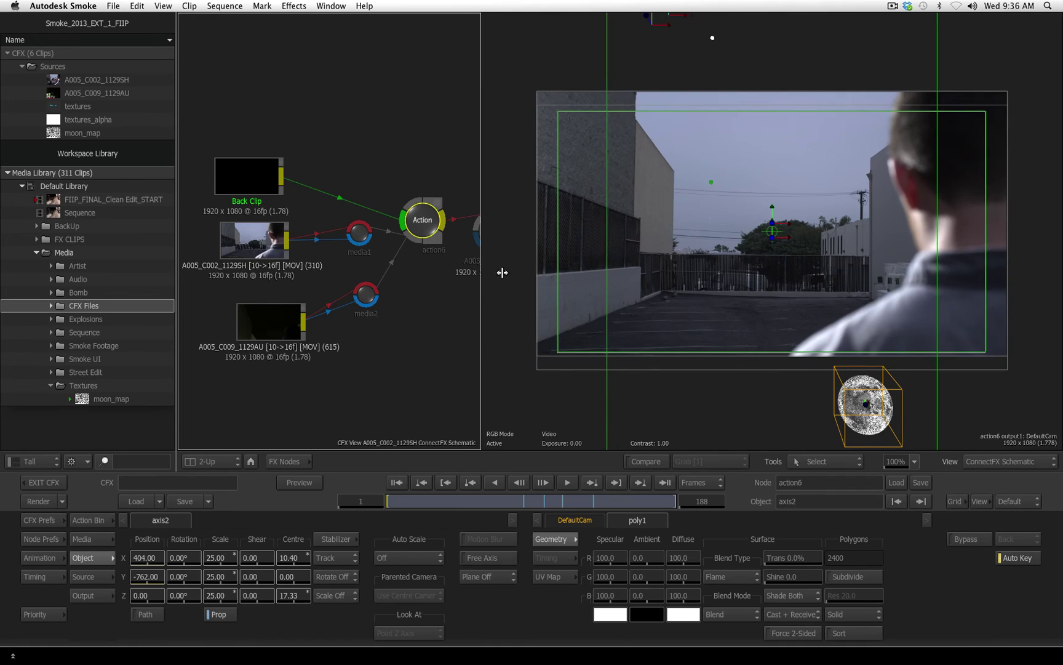
left_click(536, 232)
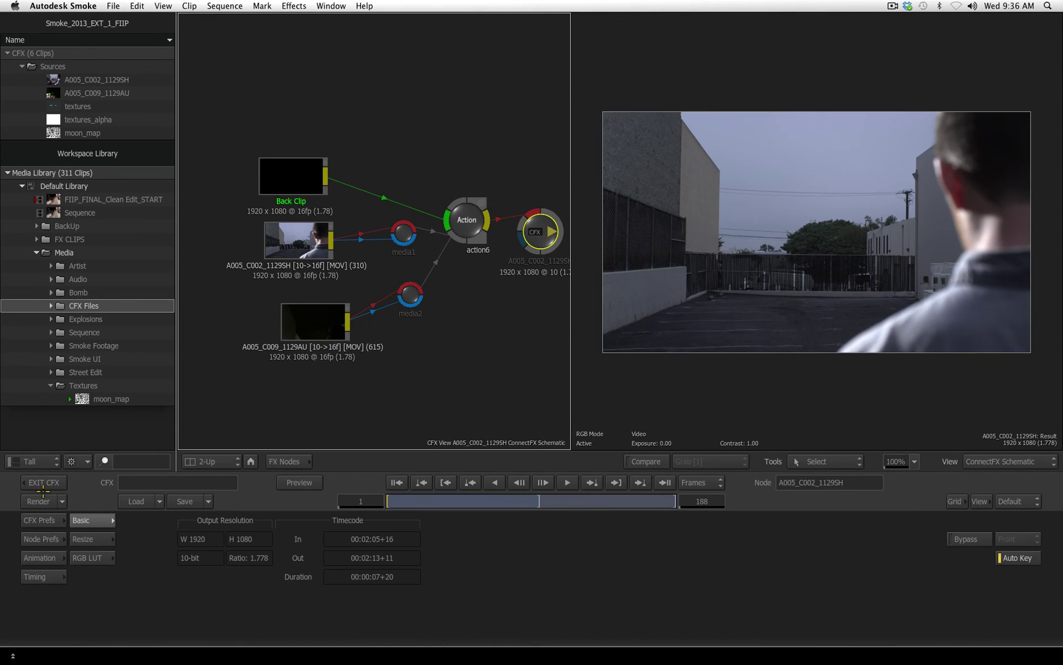
left_click(39, 499)
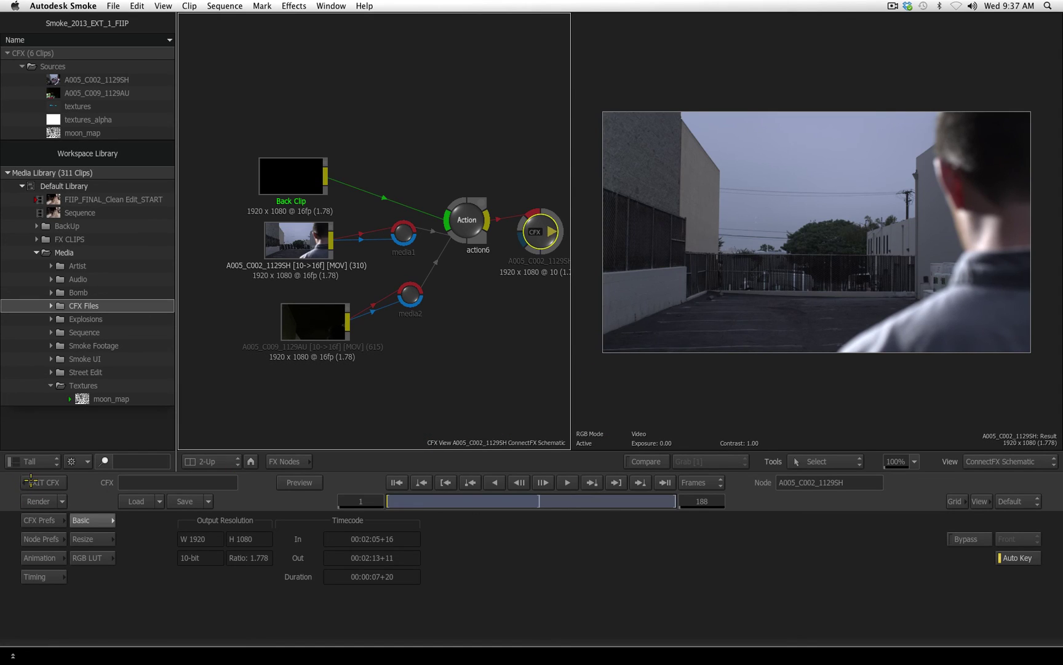
left_click(31, 481)
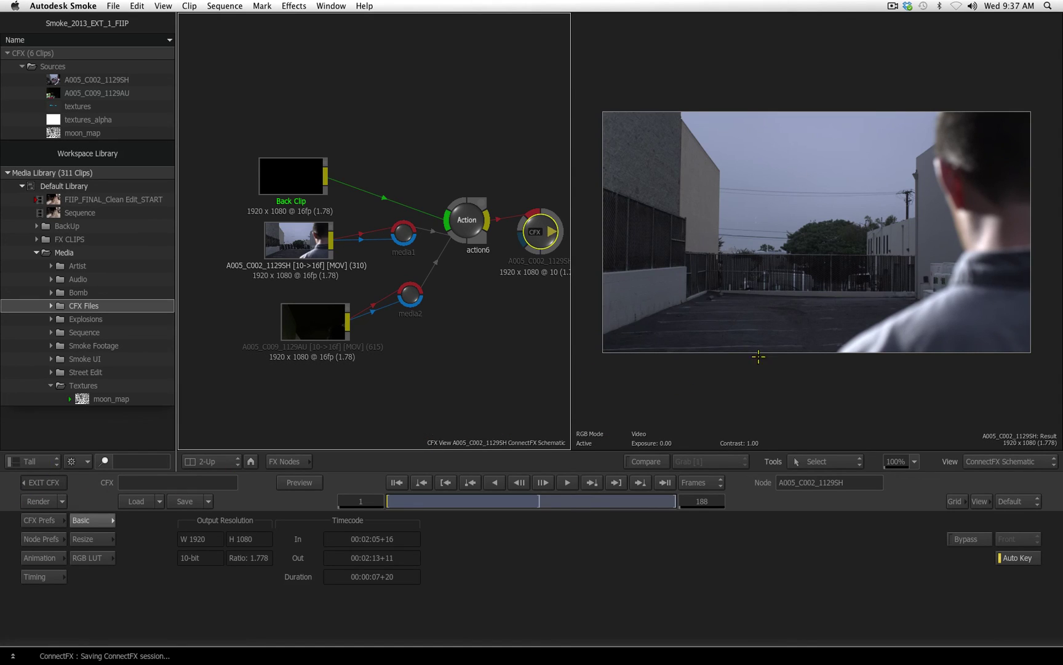
Play back the rendered day-to-night transition in the timeline, starting before the A005_C002_1129SH clip
left_click_drag(398, 609, 361, 602)
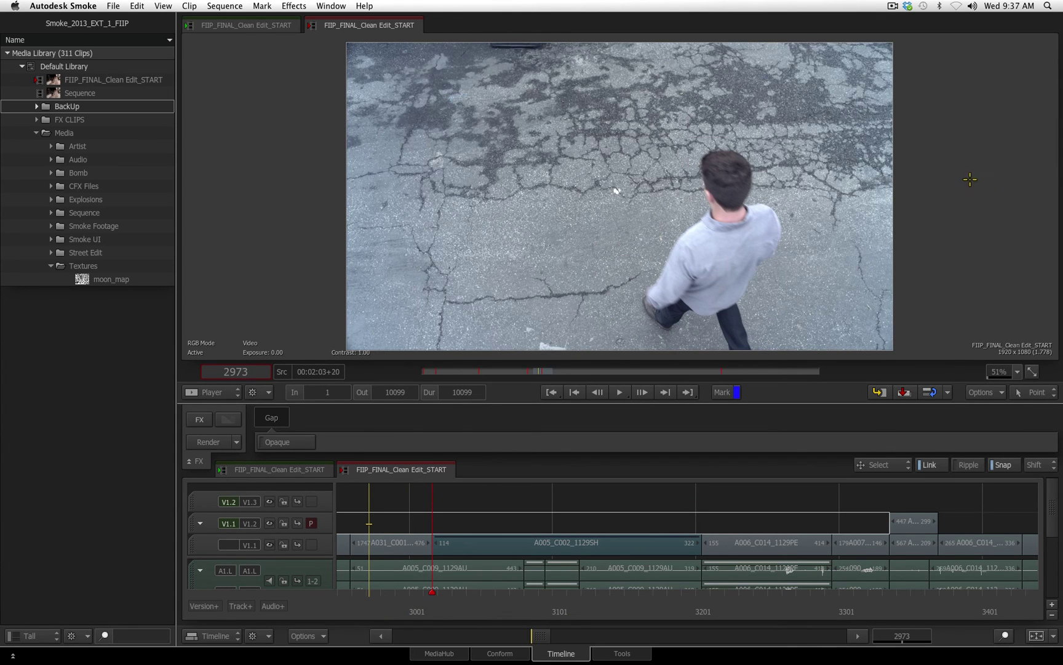
key("space")
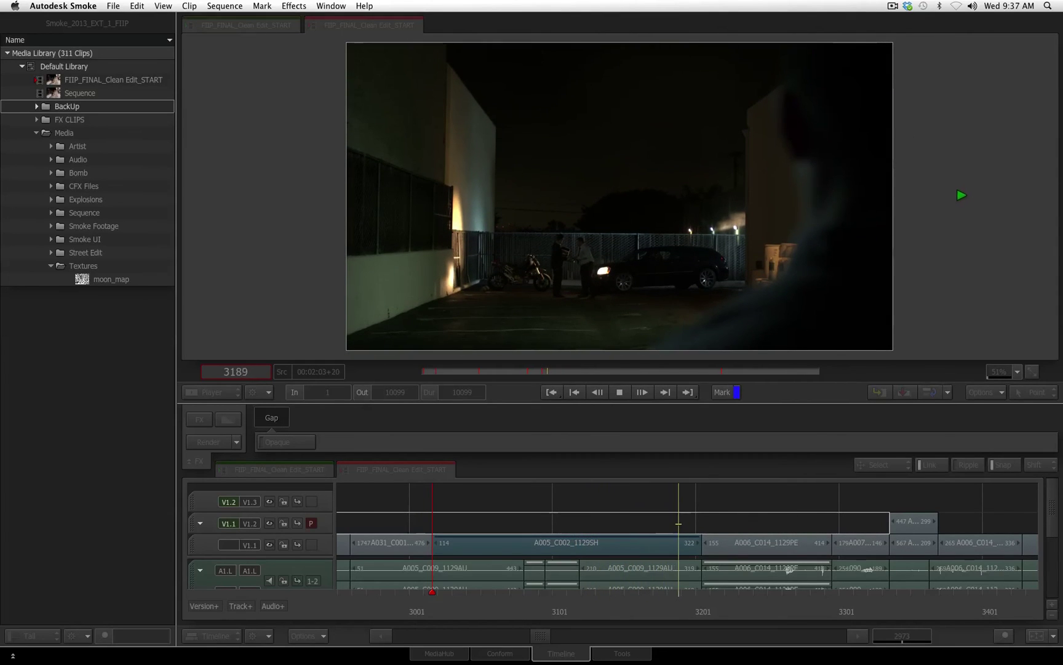
key("space")
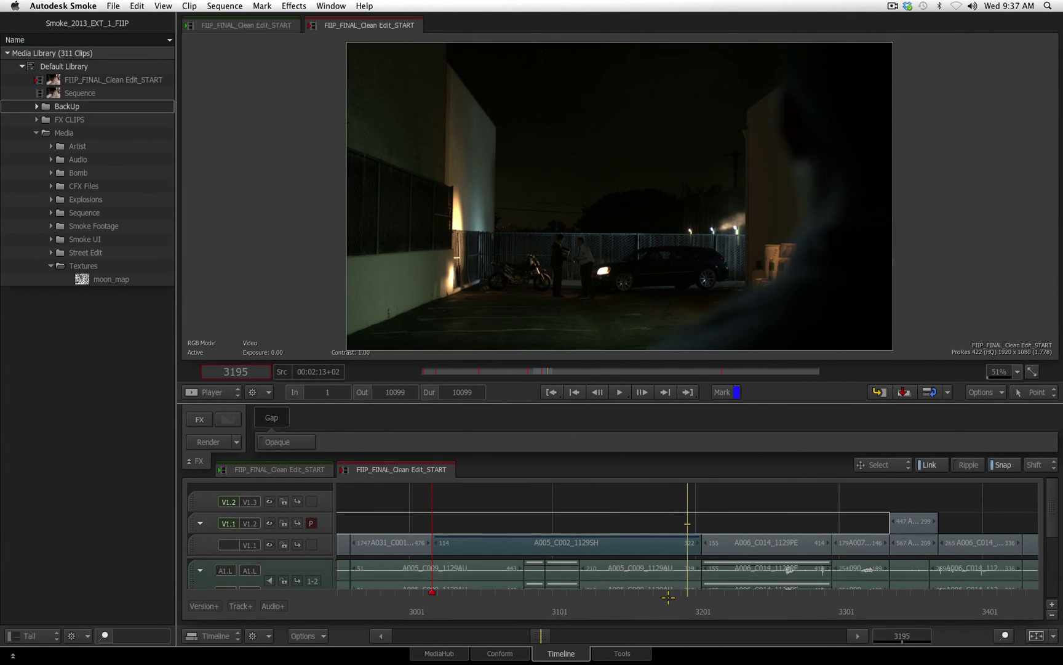
left_click_drag(684, 611, 650, 593)
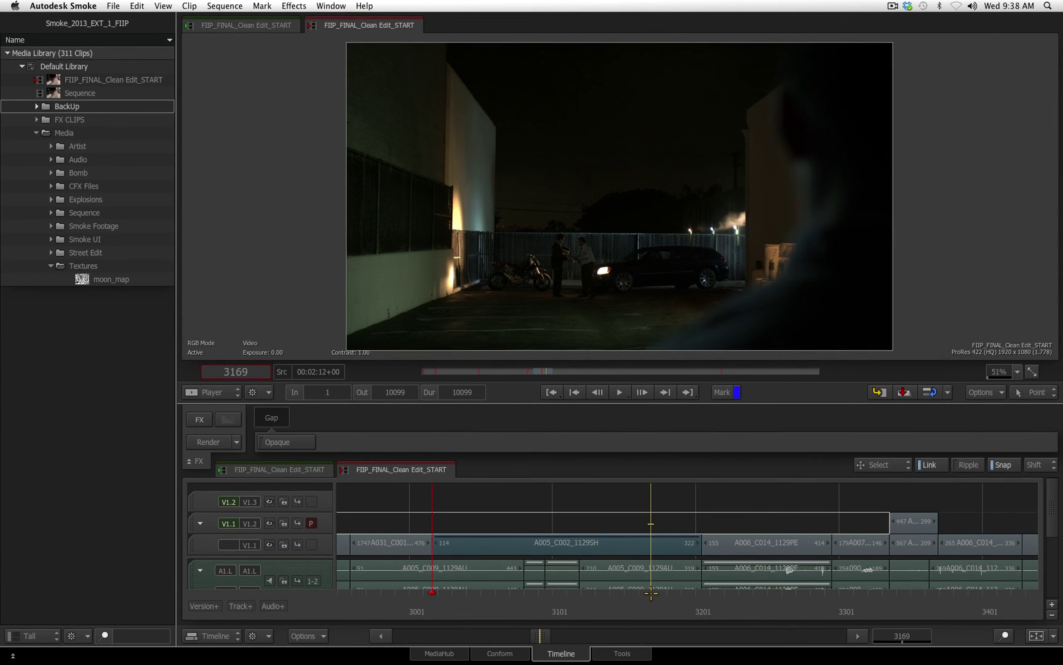